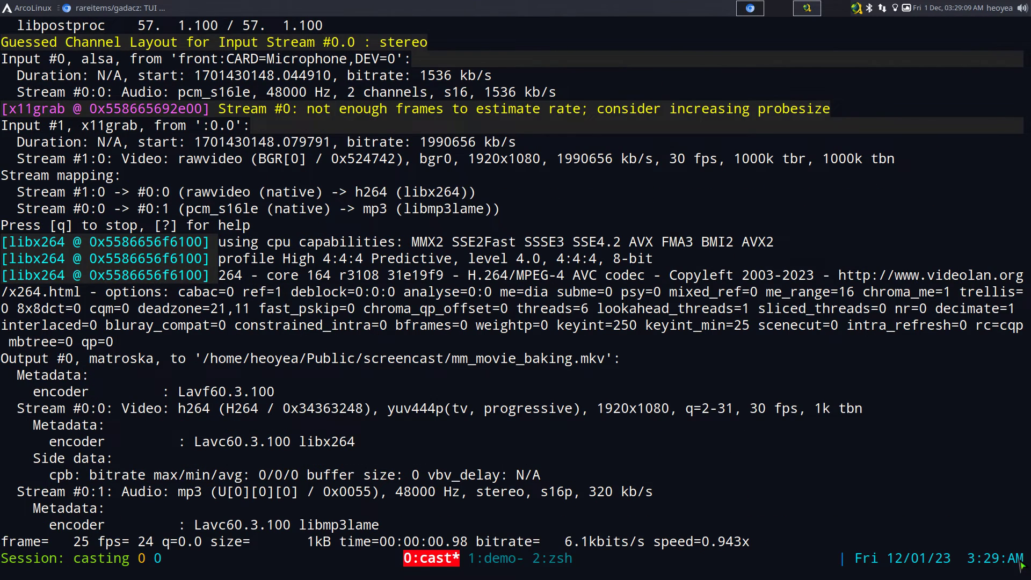
# - Switch to tmux window 1, where ranger shows the lisbeth_longfrock_1003 folder of eleven mp3 chapters
pyautogui.hotkey('ctrl', 'b')
pyautogui.press('1')
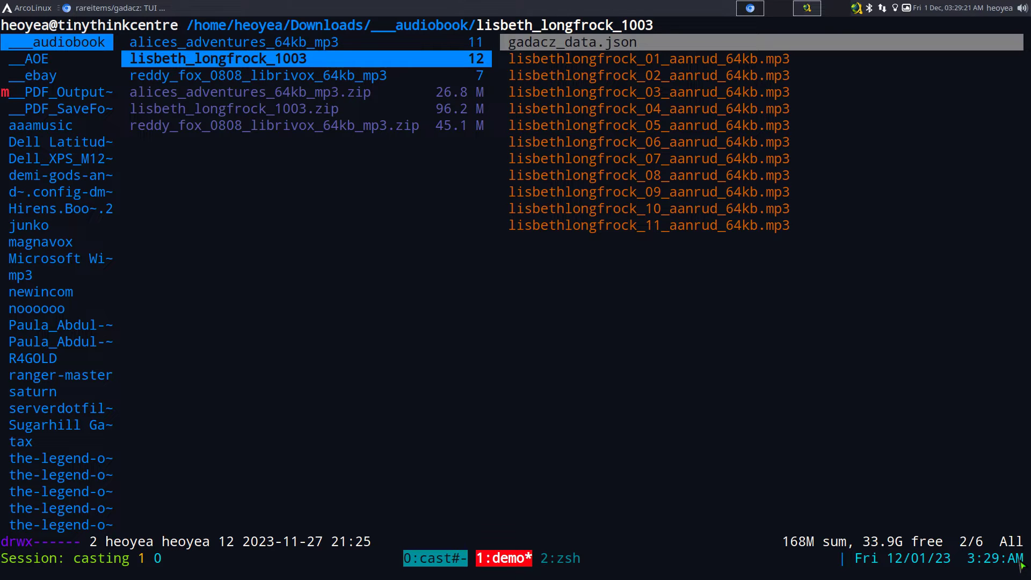
# - Preview the alices_adventures, lisbeth_longfrock and reddy_fox chapter lists, then switch to zsh window 2 and type gadacz
pyautogui.press('Up')
pyautogui.press('Down')
pyautogui.press('Down')
pyautogui.press('Up')
pyautogui.press('Up')
pyautogui.press('Down')
pyautogui.press('Down')
pyautogui.press('Up')
pyautogui.press('Up')
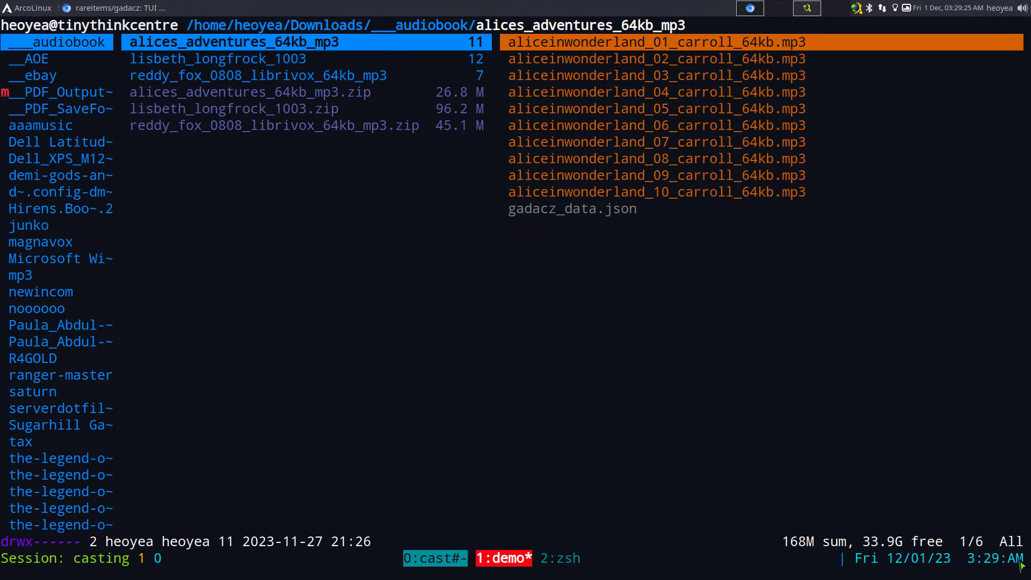
pyautogui.press('Down')
pyautogui.press('Down')
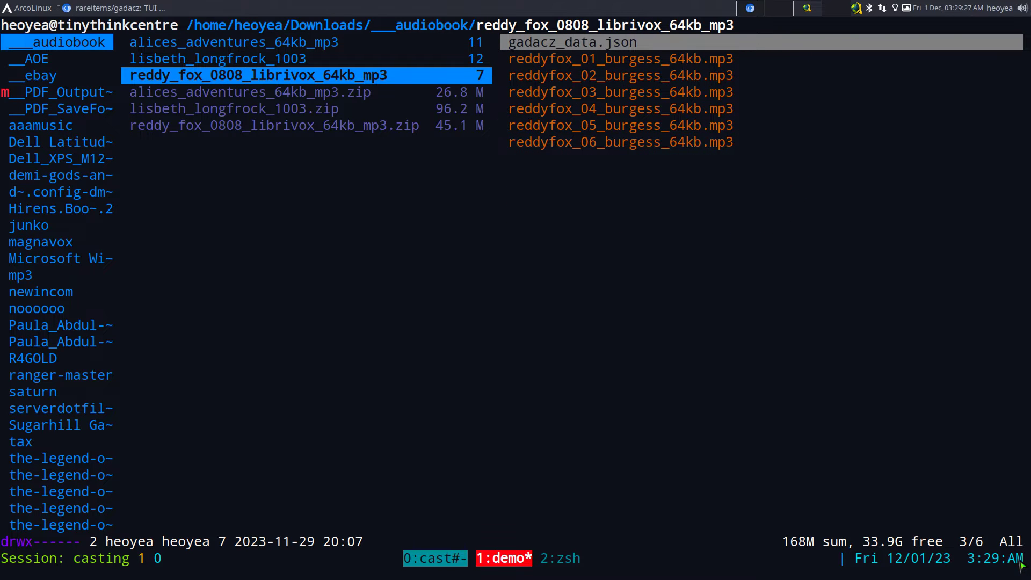
pyautogui.hotkey('ctrl', 'b')
pyautogui.write('2')
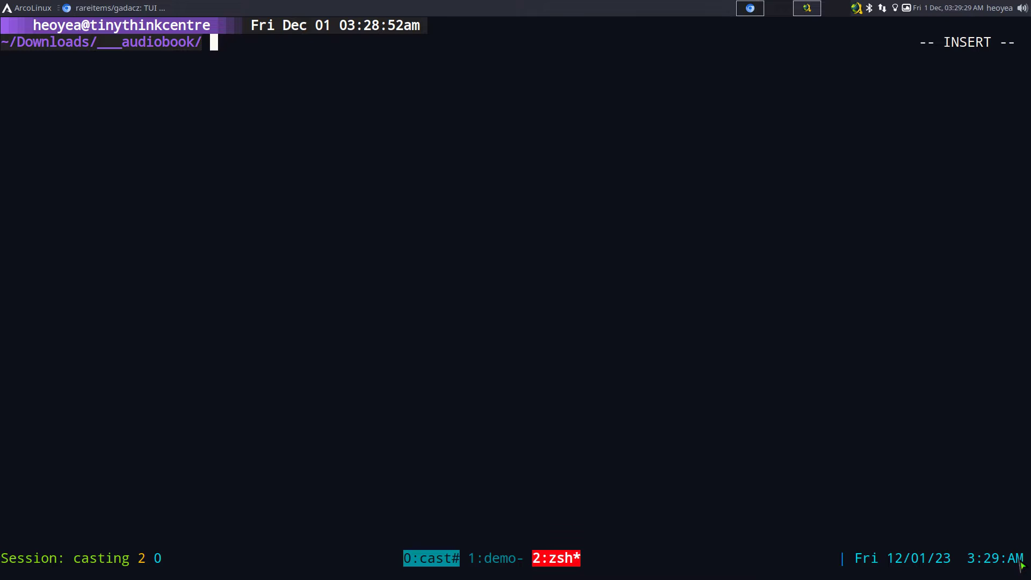
pyautogui.write('gadacz')
# - Tab-complete the gadacz command to lisbeth_longfrock_1003/ and launch it
pyautogui.press('Tab')
pyautogui.press('Tab')
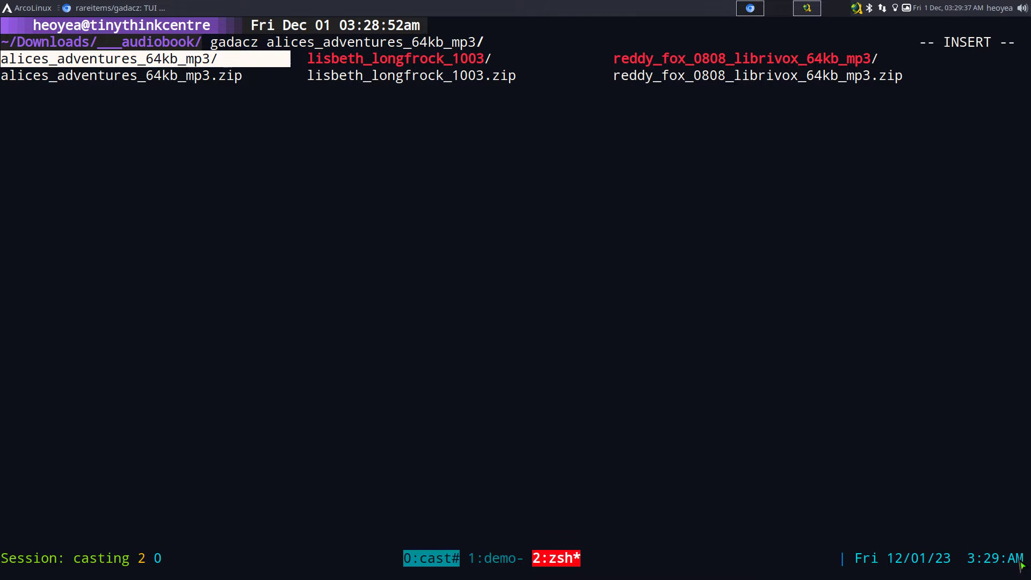
pyautogui.press('Tab')
pyautogui.press('Tab')
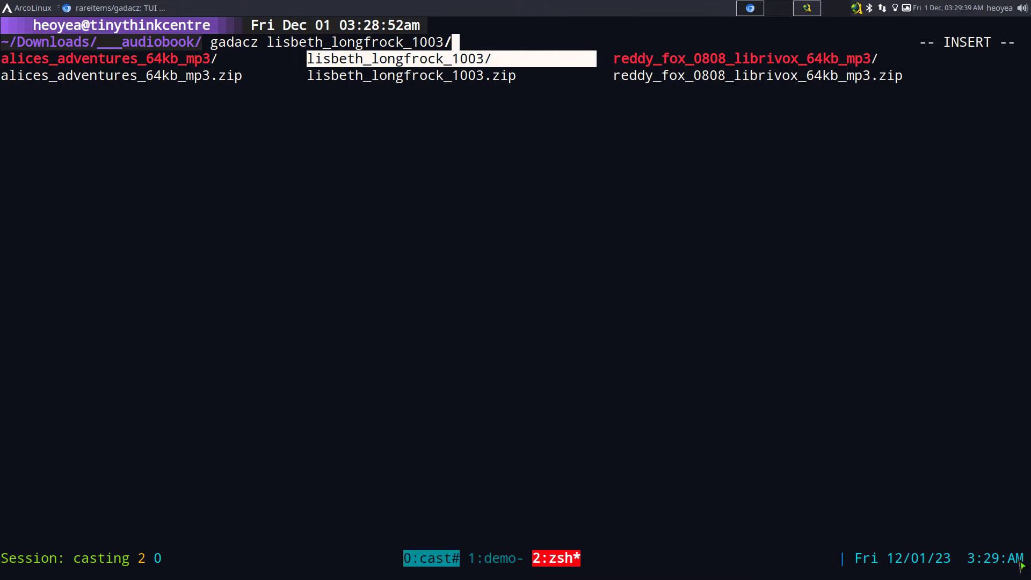
pyautogui.press('Return')
pyautogui.press('Return')
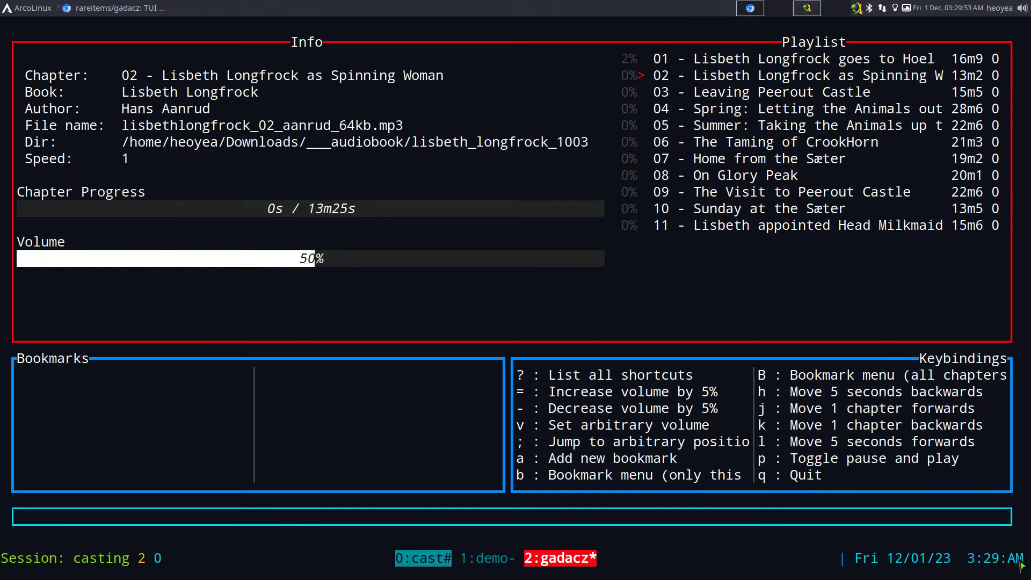
# - View and dismiss the shortcut list, then go back to chapter 01, Lisbeth Longfrock goes to Hoel Farm
pyautogui.press('?')
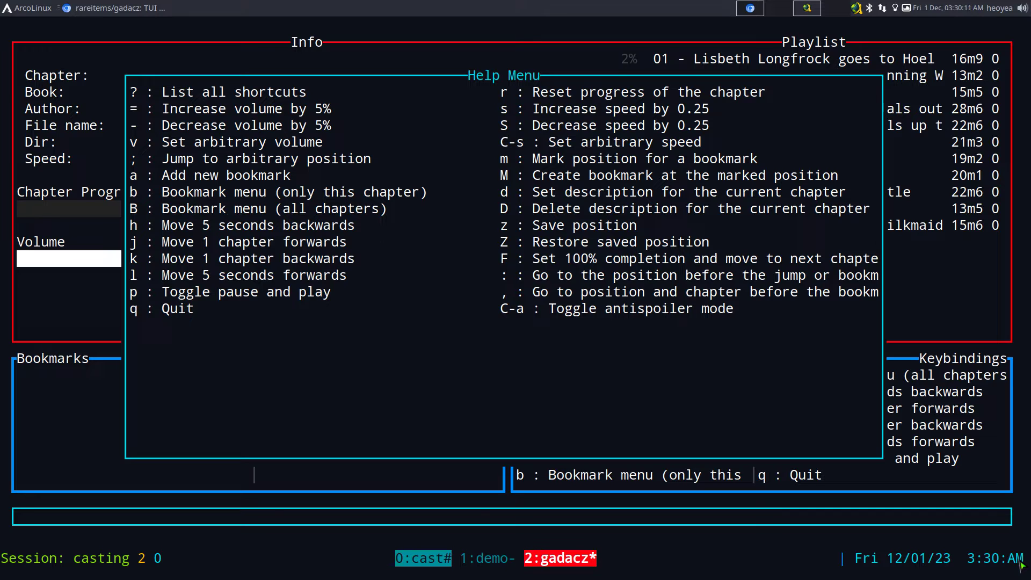
pyautogui.press('Escape')
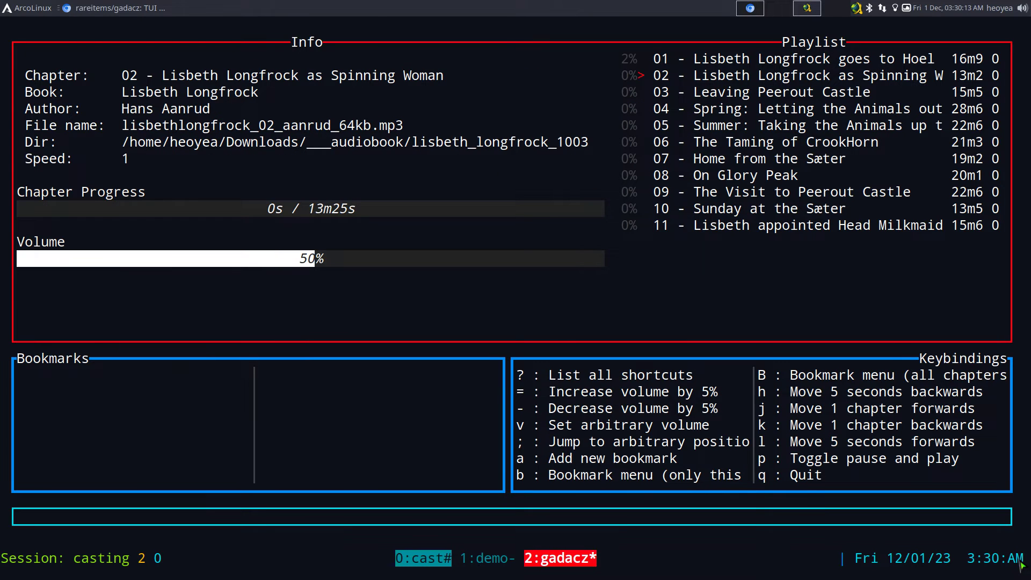
pyautogui.press('k')
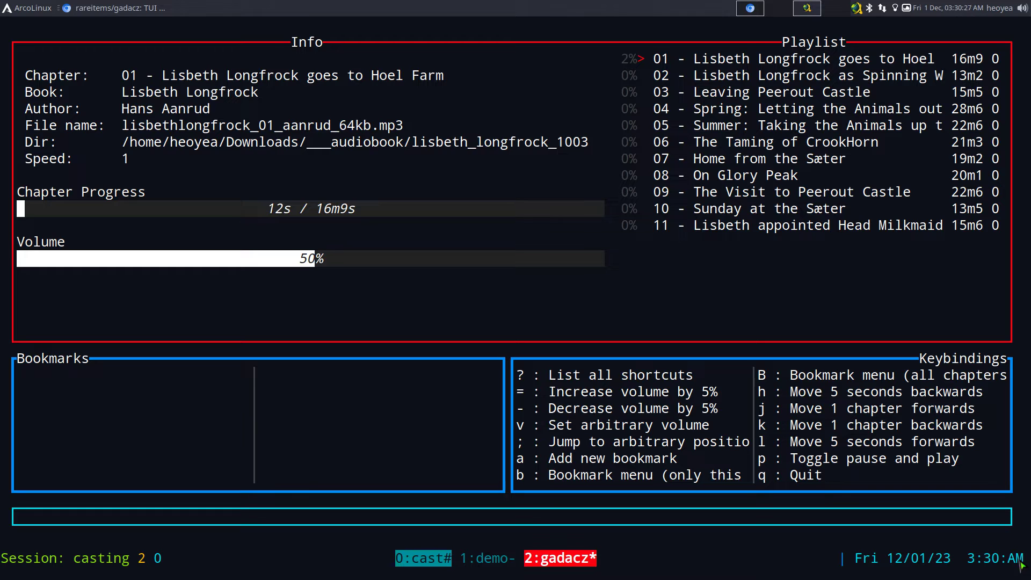
# - Rewind 5 seconds, raise the system volume, and hop to chapter 02 and back to chapter 01
pyautogui.press('h')
pyautogui.press('h')
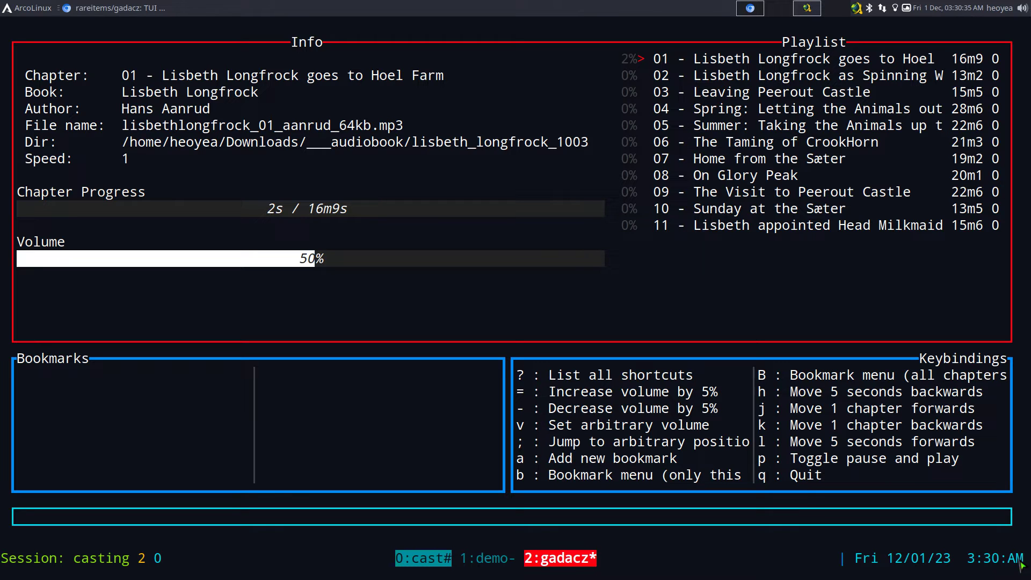
pyautogui.press('XF86AudioRaiseVolume')
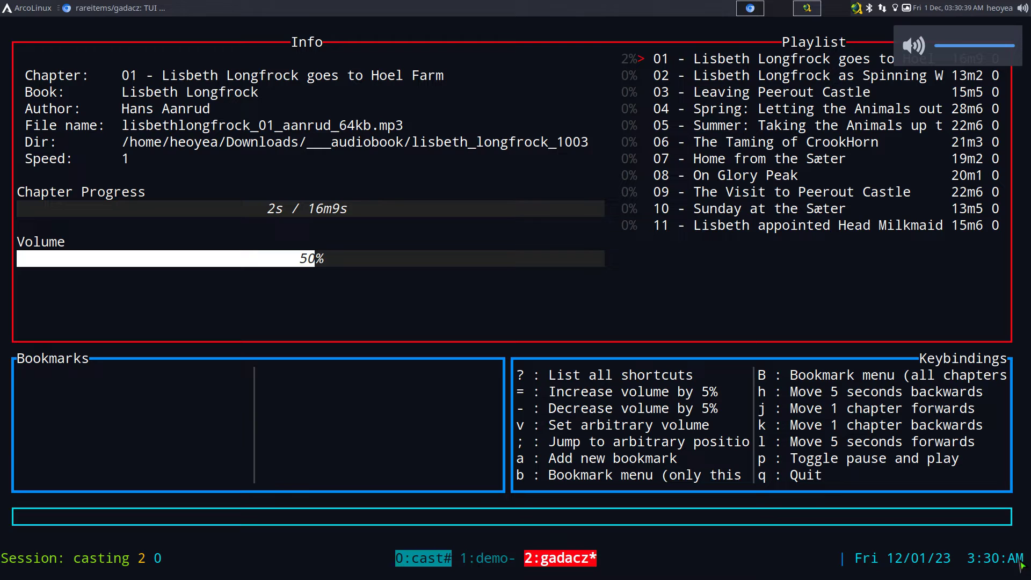
pyautogui.press('j')
pyautogui.press('k')
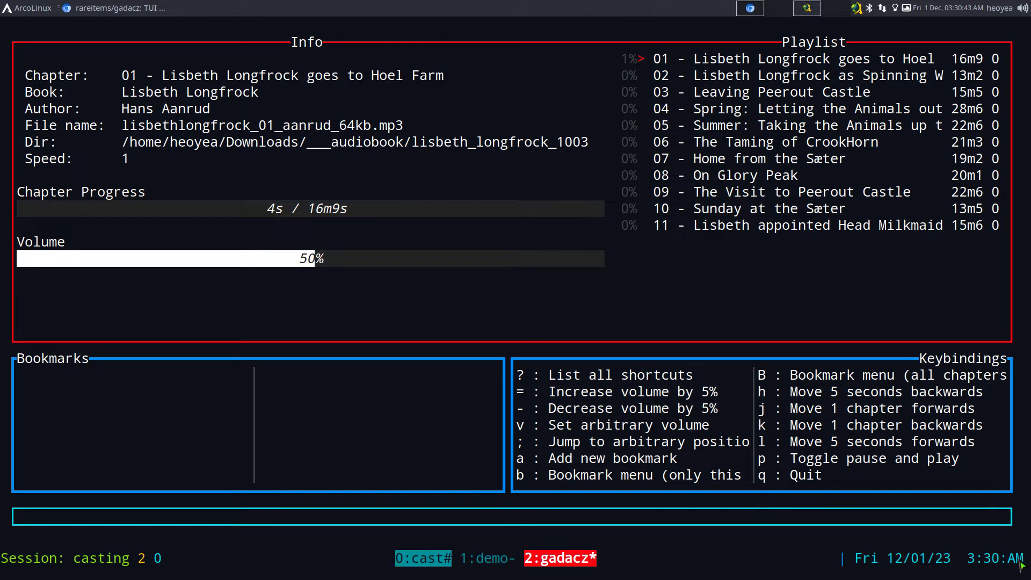
pyautogui.press('XF86AudioRaiseVolume')
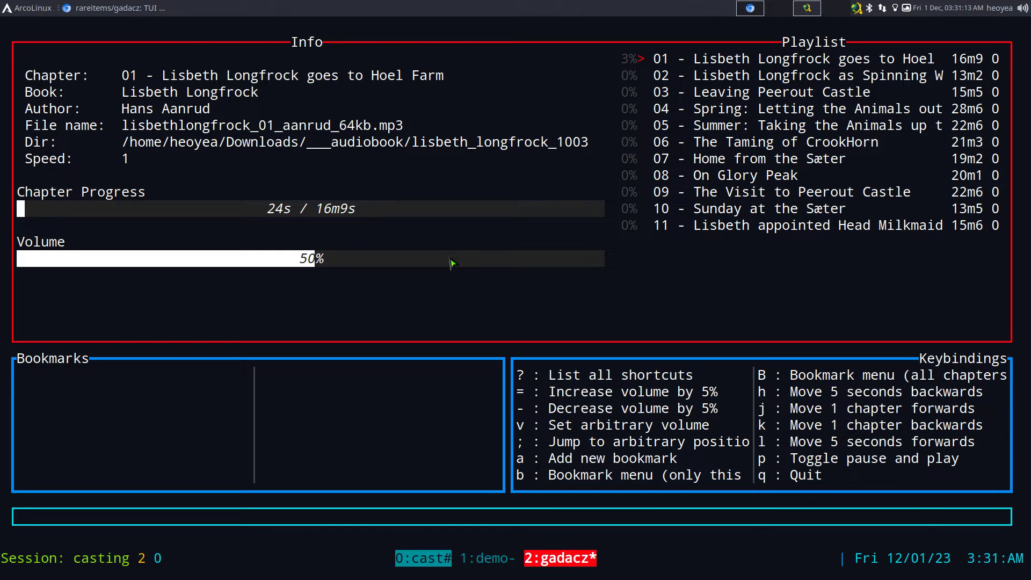
# - Quit gadacz and rerun the last command to resume chapter 01 at the saved 24s
pyautogui.click(274, 213)
pyautogui.press('q')
pyautogui.press('Up')
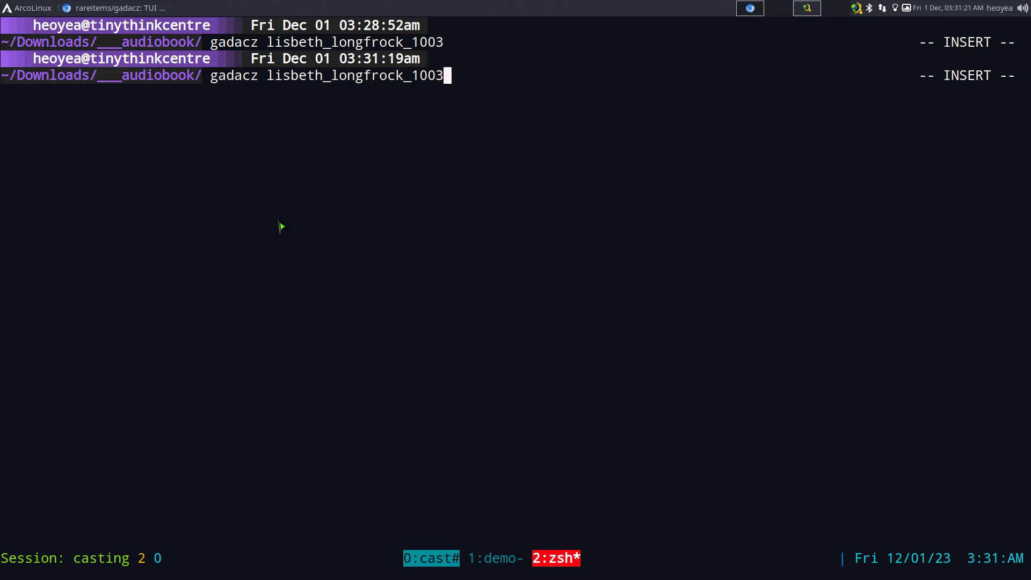
pyautogui.press('Return')
pyautogui.click(279, 223)
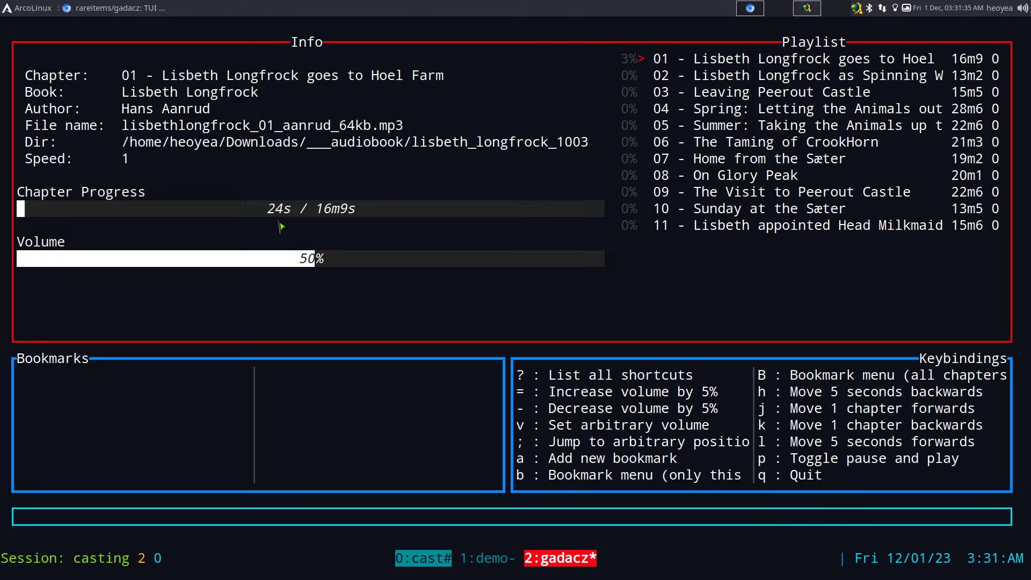
# - Check the shortcut list, close it, and turn on antispoiler mode to hide upcoming chapters
pyautogui.press('?')
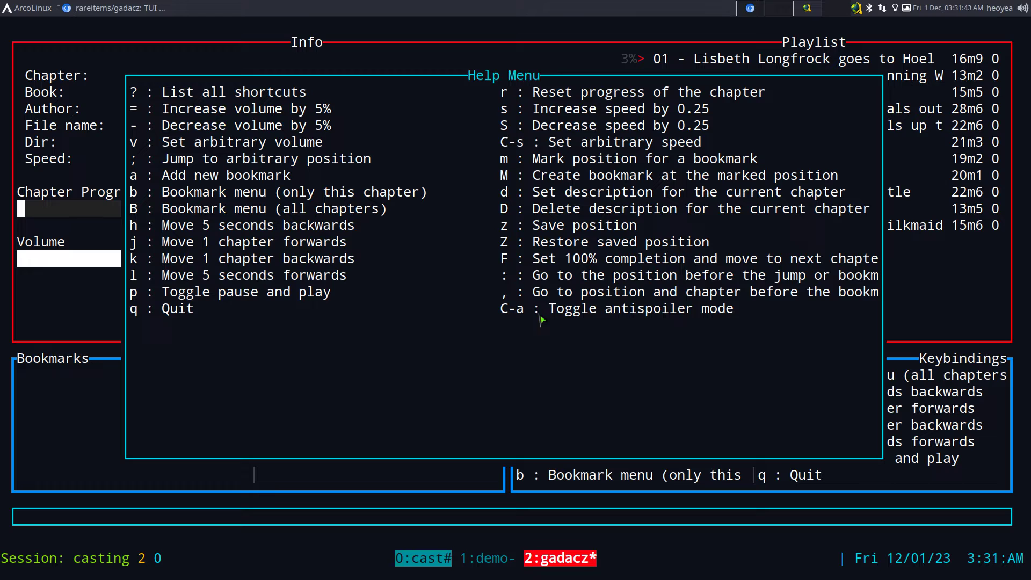
pyautogui.click(518, 320)
pyautogui.press('Escape')
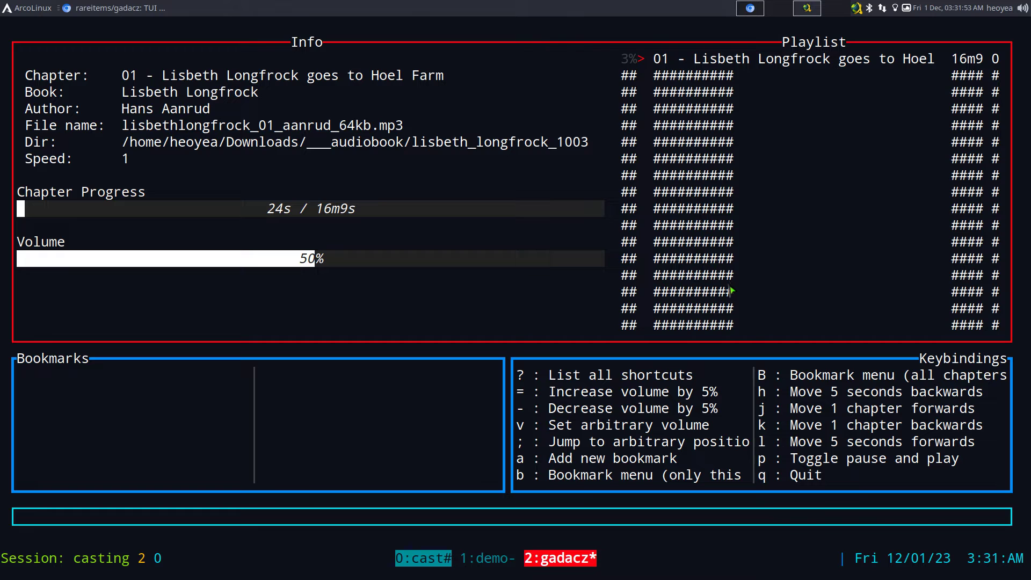
pyautogui.click(695, 268)
# - Skip to chapter 02, seek forward to 4m0s, and start a new bookmark there
pyautogui.press('j')
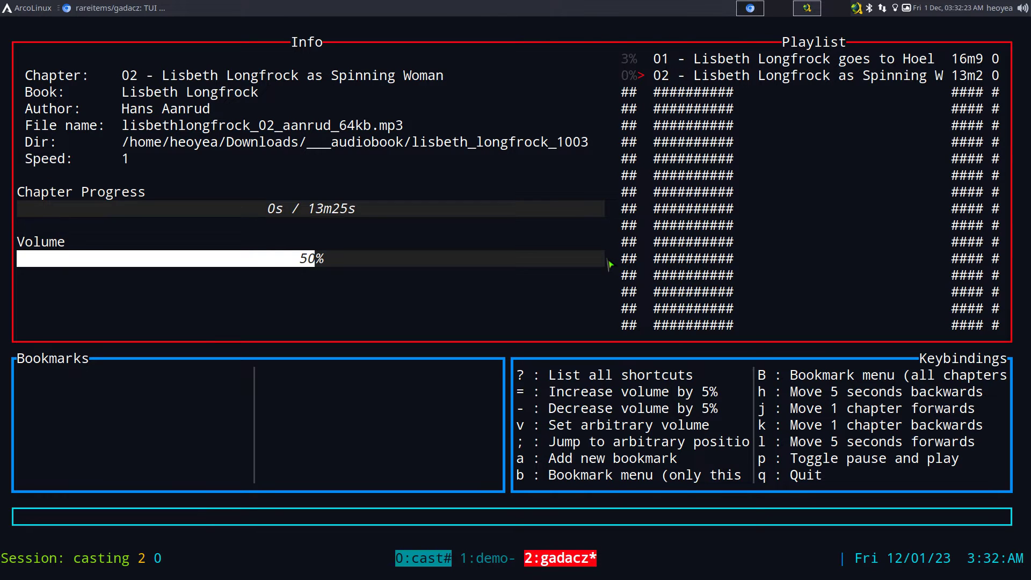
pyautogui.press('l')
pyautogui.press('l')
pyautogui.press('l')
pyautogui.press('l')
pyautogui.press('l')
pyautogui.press('l')
pyautogui.press('l')
pyautogui.press('l')
pyautogui.press('l')
pyautogui.press('l')
pyautogui.press('l')
pyautogui.press('l')
pyautogui.press('l')
pyautogui.press('l')
pyautogui.press('l')
pyautogui.press('l')
pyautogui.press('l')
pyautogui.press('l')
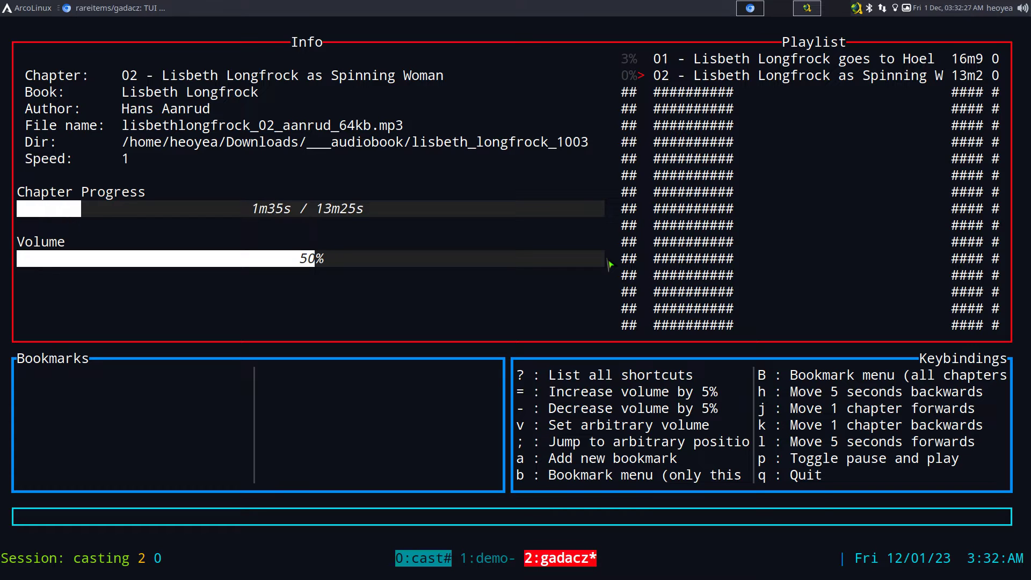
pyautogui.press('l')
pyautogui.press('l')
pyautogui.press('l')
pyautogui.press('l')
pyautogui.press('l')
pyautogui.press('l')
pyautogui.press('l')
pyautogui.press('l')
pyautogui.press('l')
pyautogui.press('l')
pyautogui.press('l')
pyautogui.press('l')
pyautogui.press('l')
pyautogui.press('l')
pyautogui.press('l')
pyautogui.press('l')
pyautogui.press('l')
pyautogui.press('l')
pyautogui.press('l')
pyautogui.press('l')
pyautogui.press('l')
pyautogui.press('l')
pyautogui.press('l')
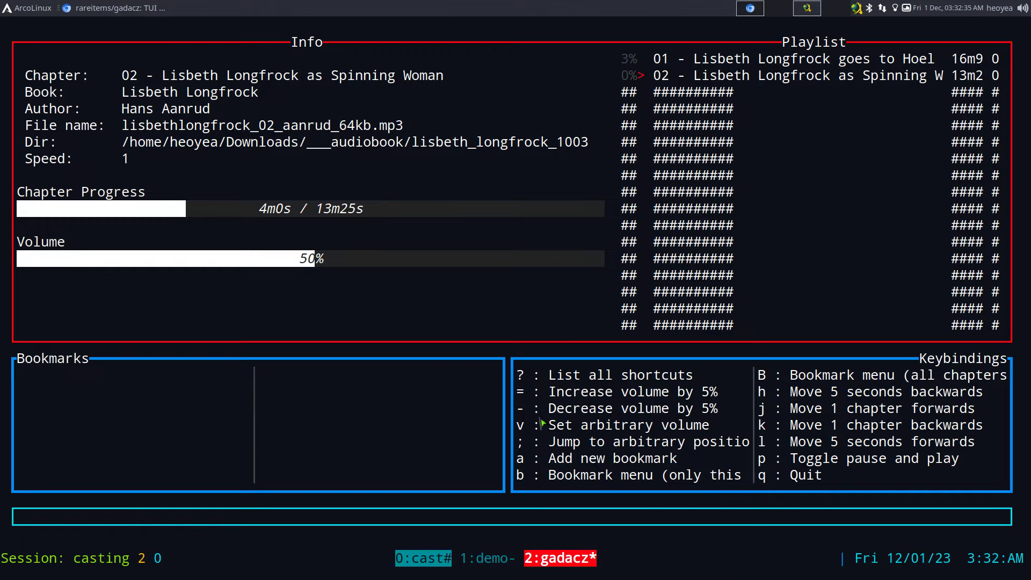
pyautogui.click(527, 467)
pyautogui.click(40, 393)
pyautogui.press('a')
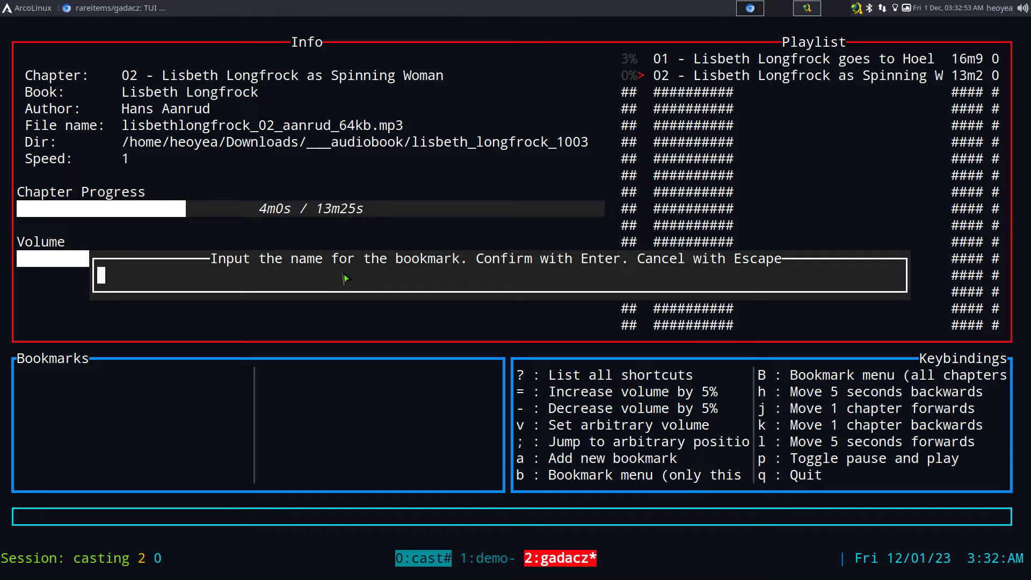
# - Name the new bookmark 'cliffhanger' and save it at 4m0s in chapter 02
pyautogui.write('cliffhanger')
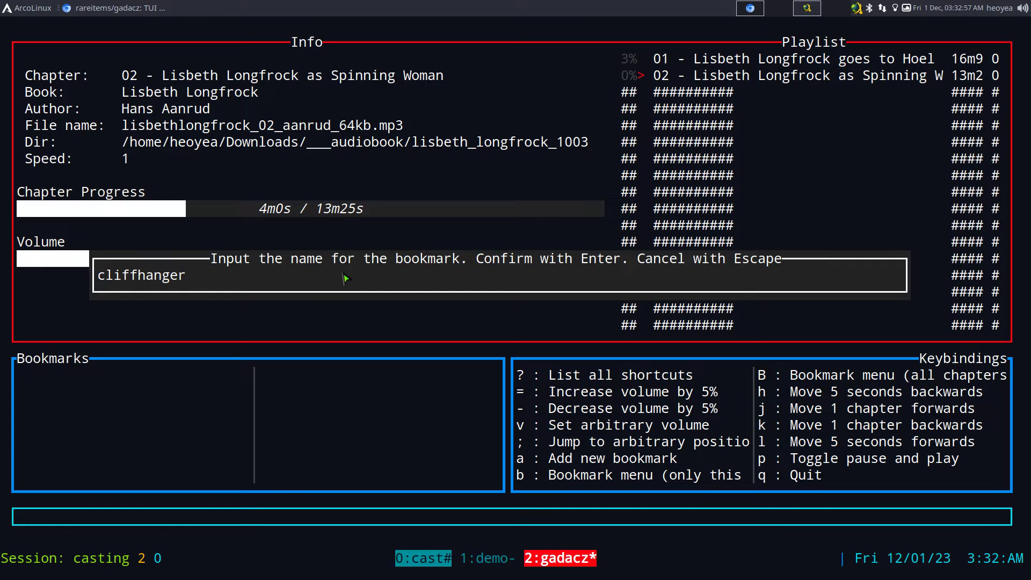
pyautogui.press('Return')
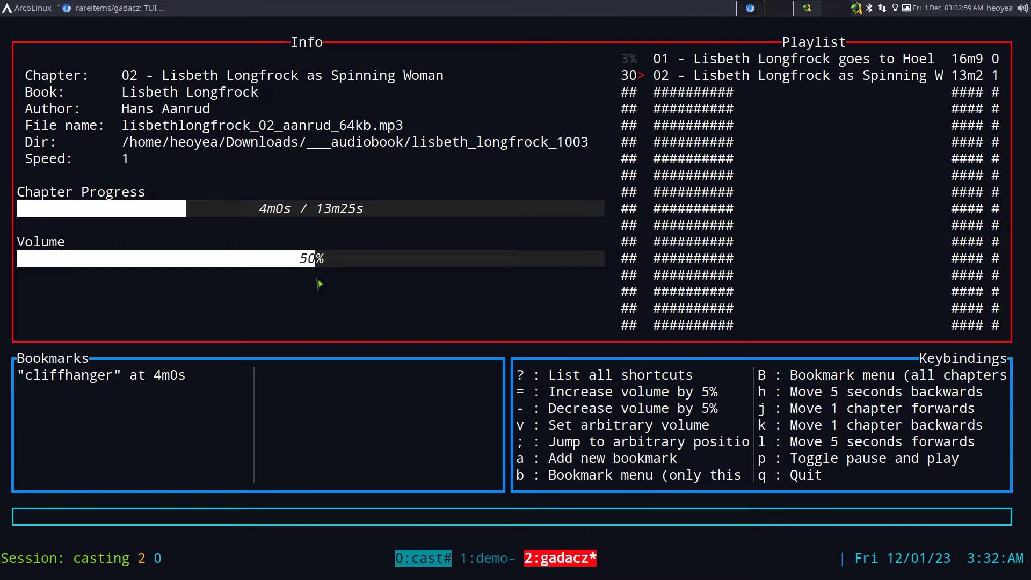
pyautogui.click(102, 381)
# - Hop between chapters 01, 02 and 03, settle on chapter 02, and seek forward through it
pyautogui.press('k')
pyautogui.press('j')
pyautogui.press('k')
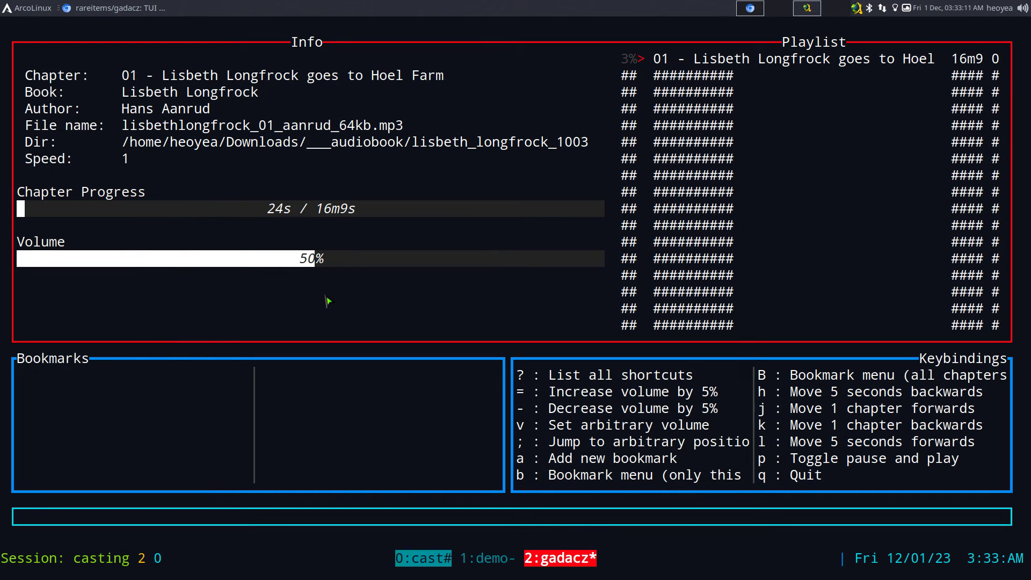
pyautogui.press('j')
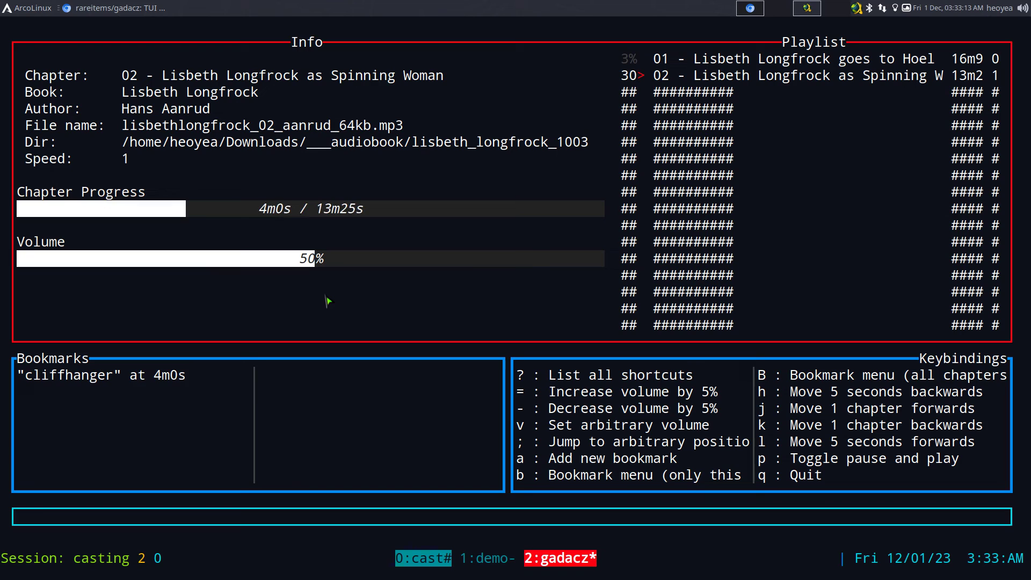
pyautogui.press('j')
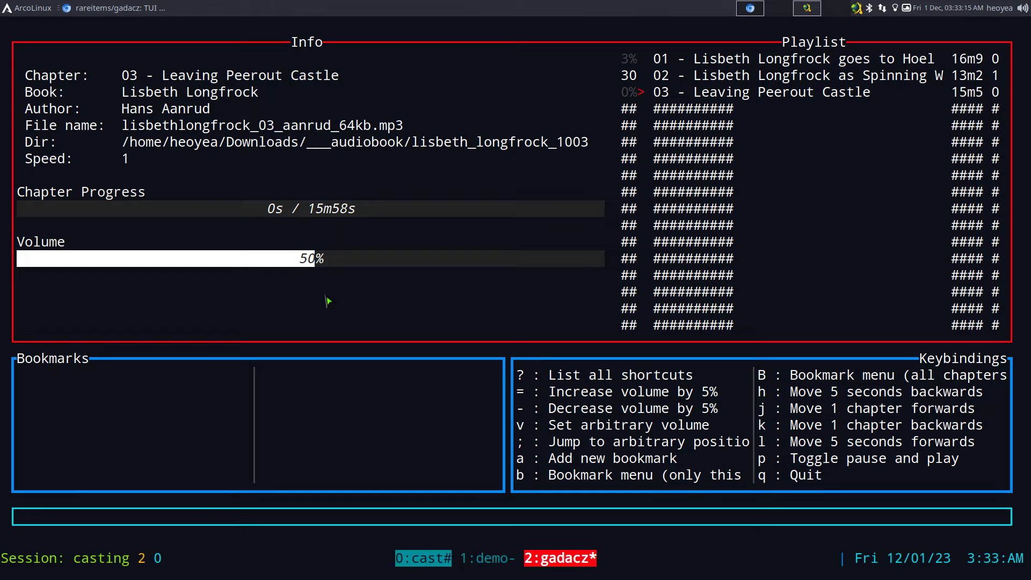
pyautogui.press('k')
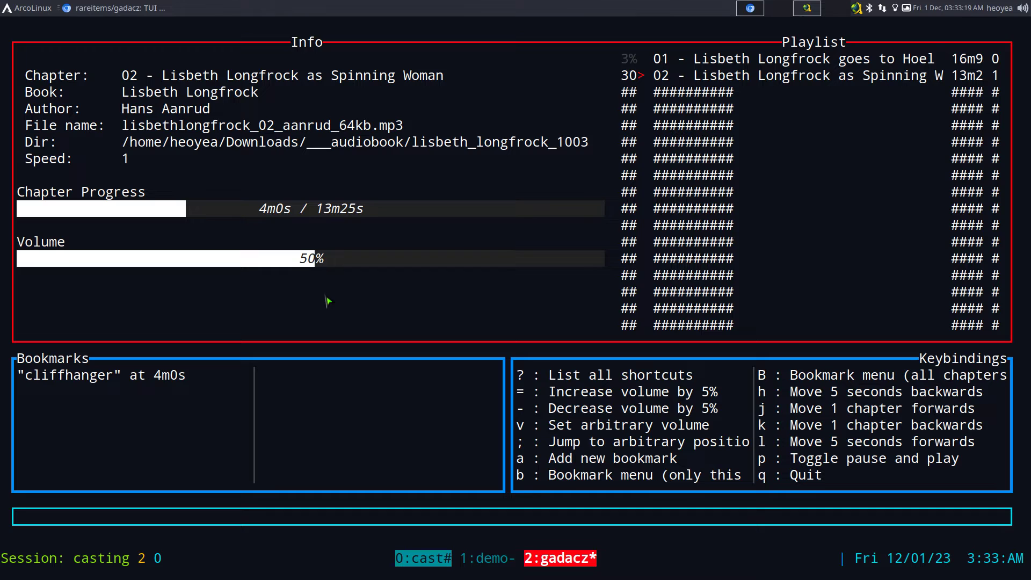
pyautogui.press('l')
pyautogui.press('l')
pyautogui.press('l')
pyautogui.press('l')
pyautogui.press('l')
pyautogui.press('l')
pyautogui.press('l')
pyautogui.press('l')
pyautogui.press('l')
pyautogui.press('l')
pyautogui.press('l')
pyautogui.press('l')
pyautogui.press('l')
pyautogui.press('l')
pyautogui.press('l')
pyautogui.press('l')
pyautogui.press('l')
pyautogui.press('l')
pyautogui.press('l')
pyautogui.press('l')
pyautogui.press('l')
pyautogui.press('l')
pyautogui.press('l')
pyautogui.press('l')
pyautogui.press('l')
pyautogui.press('l')
pyautogui.press('l')
pyautogui.press('l')
pyautogui.press('l')
pyautogui.press('l')
pyautogui.press('l')
pyautogui.press('l')
pyautogui.press('l')
pyautogui.press('l')
pyautogui.press('l')
pyautogui.press('l')
pyautogui.press('l')
pyautogui.press('l')
pyautogui.press('l')
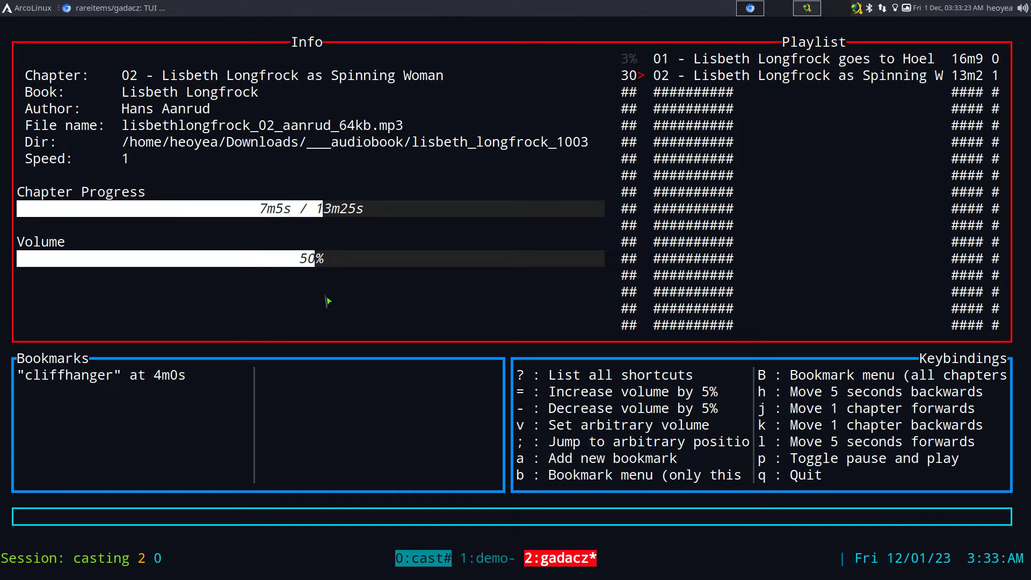
pyautogui.press('l')
pyautogui.press('l')
pyautogui.press('l')
pyautogui.press('l')
pyautogui.press('l')
pyautogui.press('l')
pyautogui.press('l')
pyautogui.press('l')
pyautogui.press('l')
pyautogui.press('l')
pyautogui.press('l')
pyautogui.press('l')
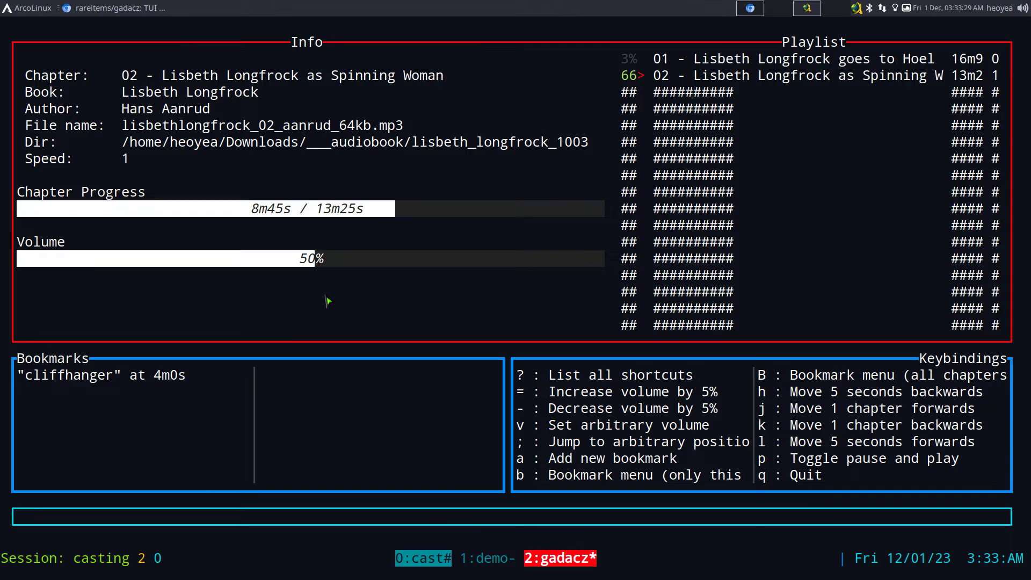
# - Add a bookmark named 'ending' at 8m45s in chapter 02
pyautogui.press('a')
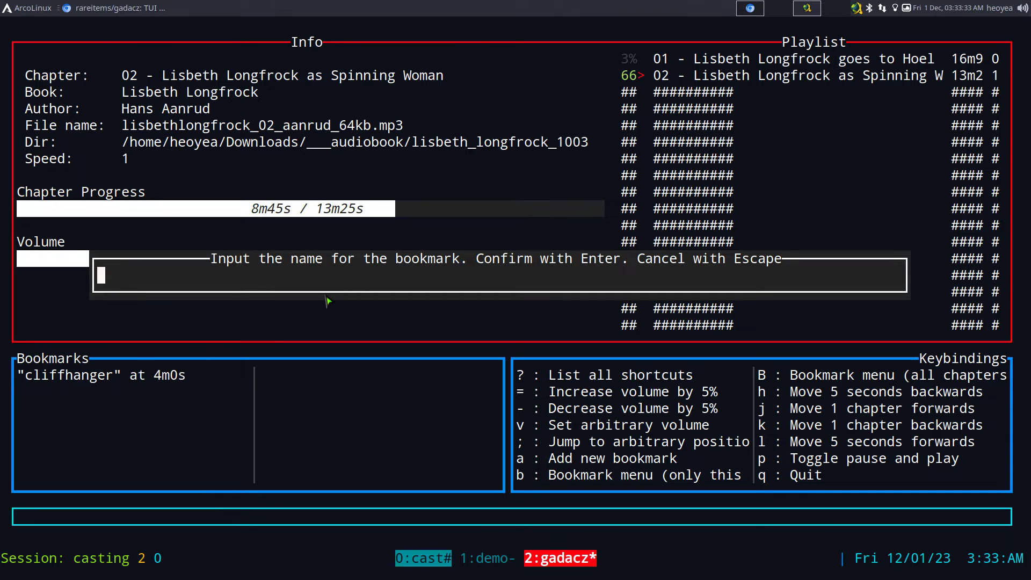
pyautogui.write('ending')
pyautogui.press('Return')
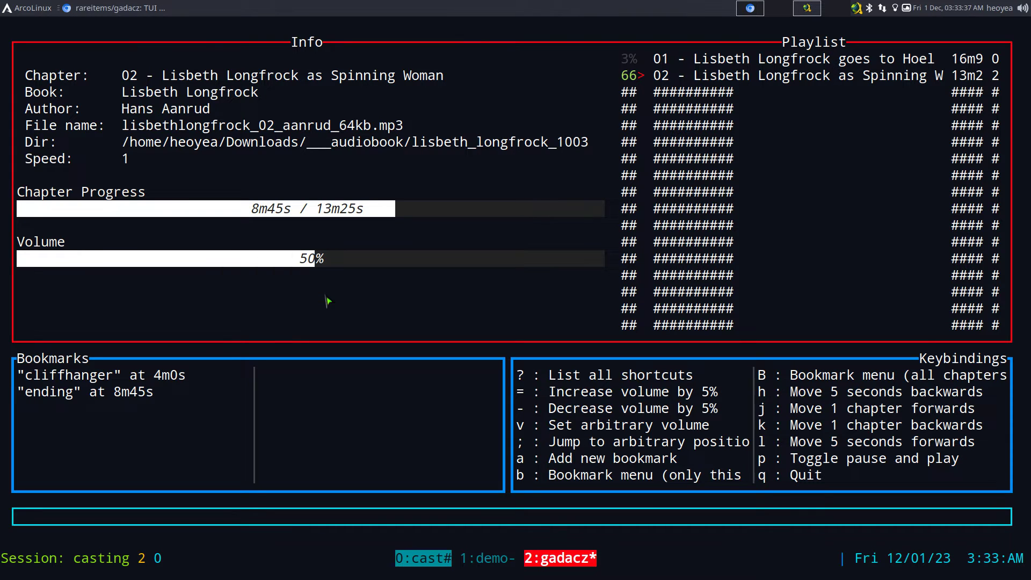
pyautogui.click(151, 395)
# - Jump to the cliffhanger bookmark at 4m0s from the chapter's bookmark list
pyautogui.press('b')
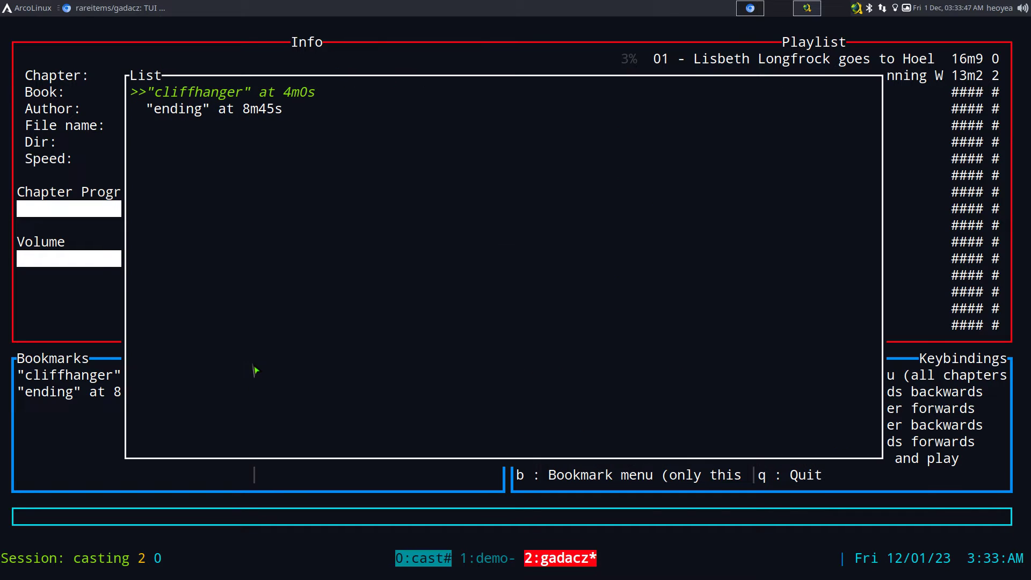
pyautogui.press('Down')
pyautogui.press('Up')
pyautogui.press('Down')
pyautogui.press('Up')
pyautogui.press('Down')
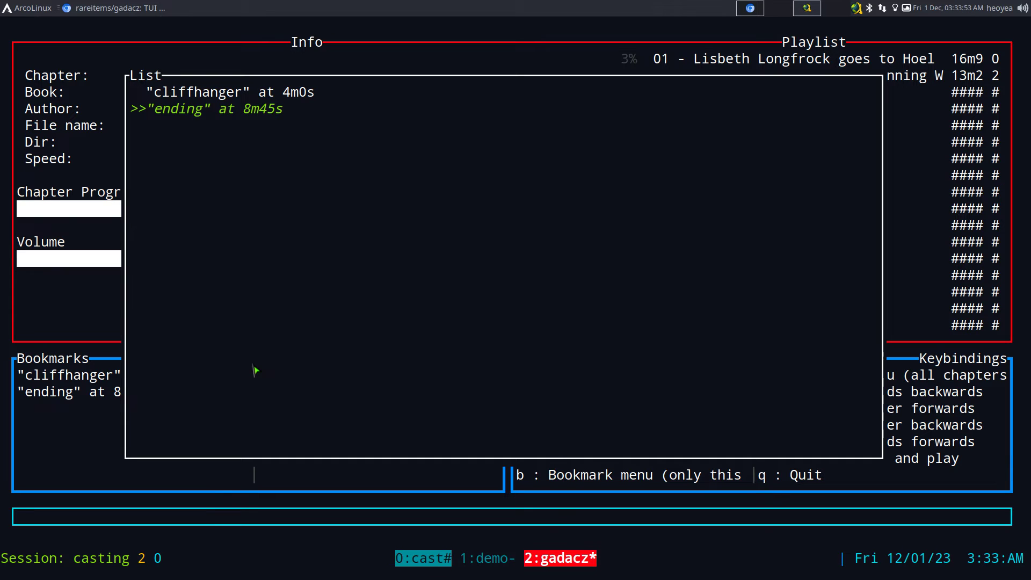
pyautogui.press('Up')
pyautogui.press('Return')
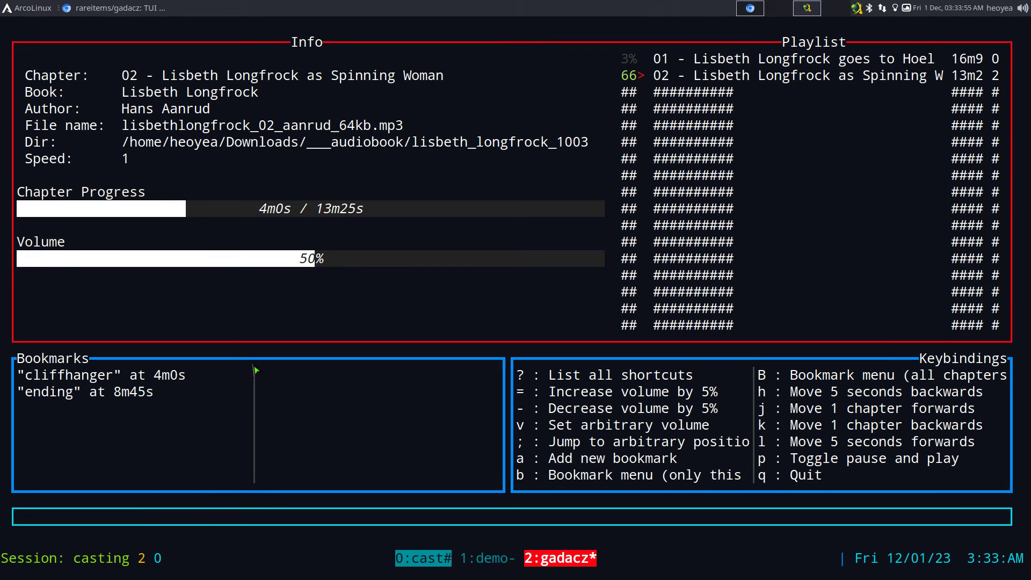
# - Jump back to the ending bookmark at 8m45s
pyautogui.click(254, 213)
pyautogui.press('b')
pyautogui.press('Down')
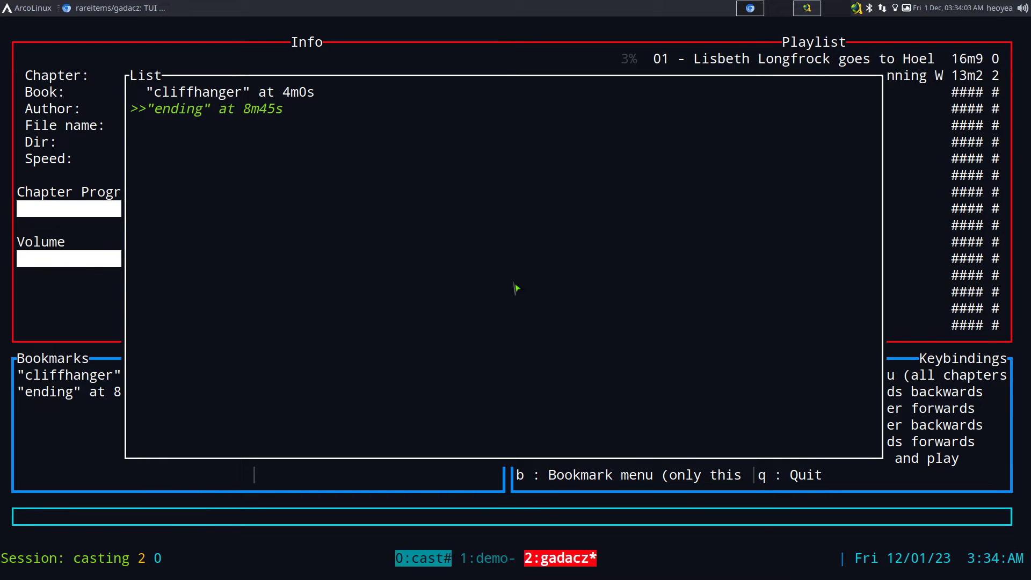
pyautogui.press('Return')
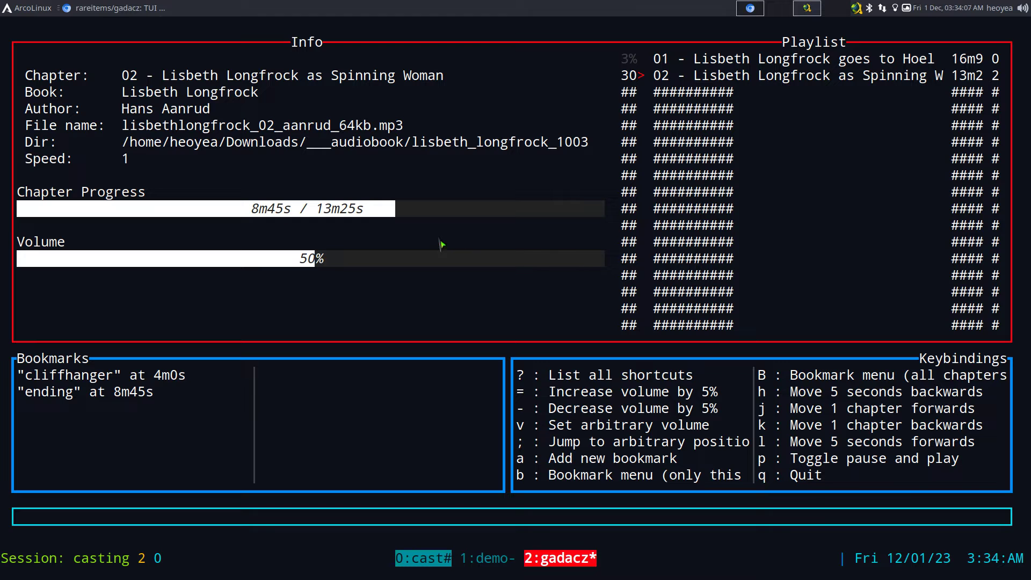
# - Skip to chapter 03 Leaving Peerout Castle and seek forward to 2m25s
pyautogui.click(287, 221)
pyautogui.press('j')
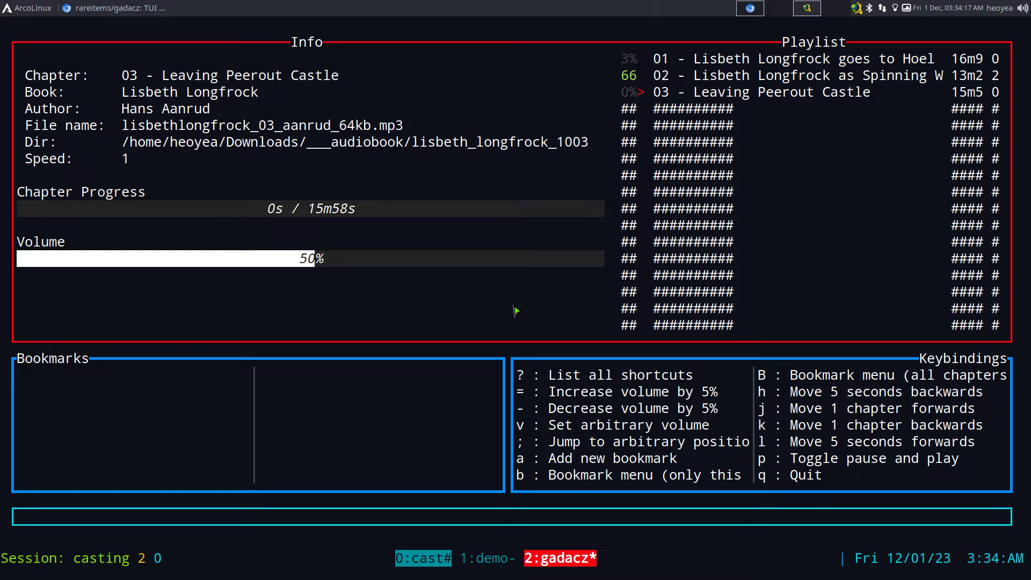
pyautogui.press('l')
pyautogui.press('l')
pyautogui.press('l')
pyautogui.press('l')
pyautogui.press('l')
pyautogui.press('l')
pyautogui.press('l')
pyautogui.press('l')
pyautogui.press('l')
pyautogui.press('l')
pyautogui.press('l')
pyautogui.press('l')
pyautogui.press('l')
pyautogui.press('l')
pyautogui.press('l')
pyautogui.press('l')
pyautogui.press('l')
pyautogui.press('l')
pyautogui.press('l')
pyautogui.press('l')
pyautogui.press('l')
pyautogui.press('l')
pyautogui.press('l')
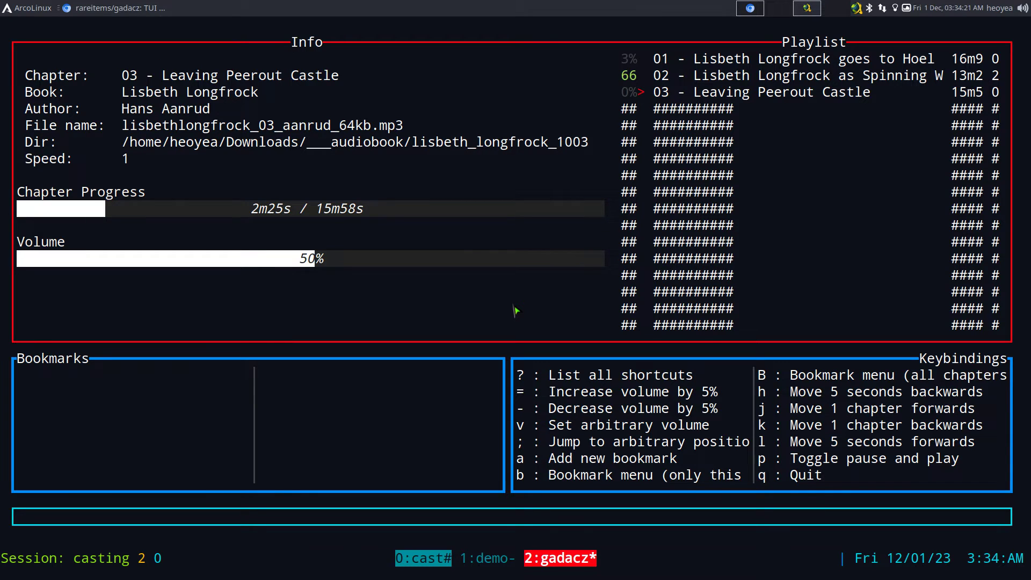
# - Bookmark 2m25s as 'food' and list bookmarks from all chapters
pyautogui.press('a')
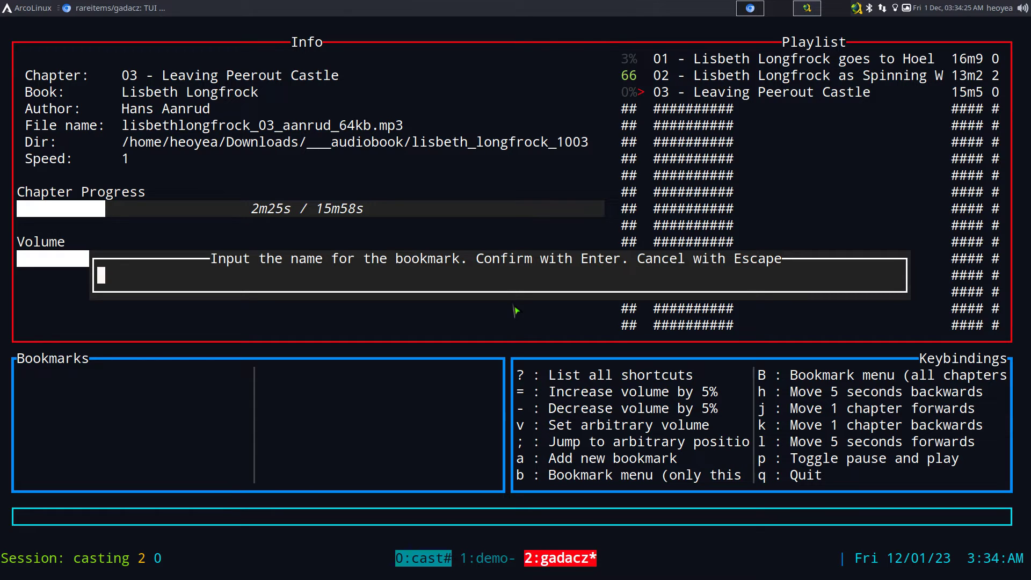
pyautogui.write('food')
pyautogui.press('Return')
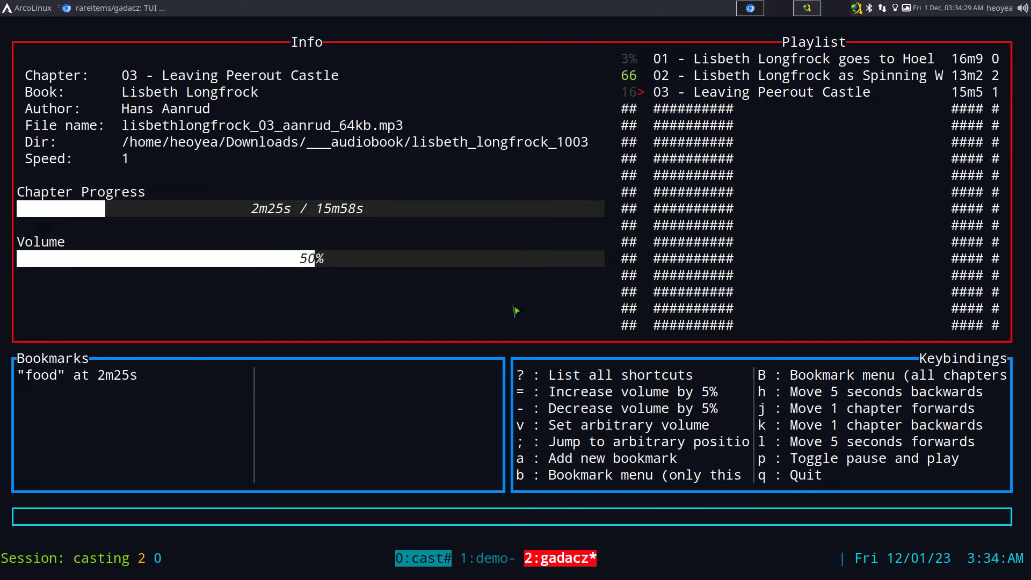
pyautogui.hotkey('shift', 'b')
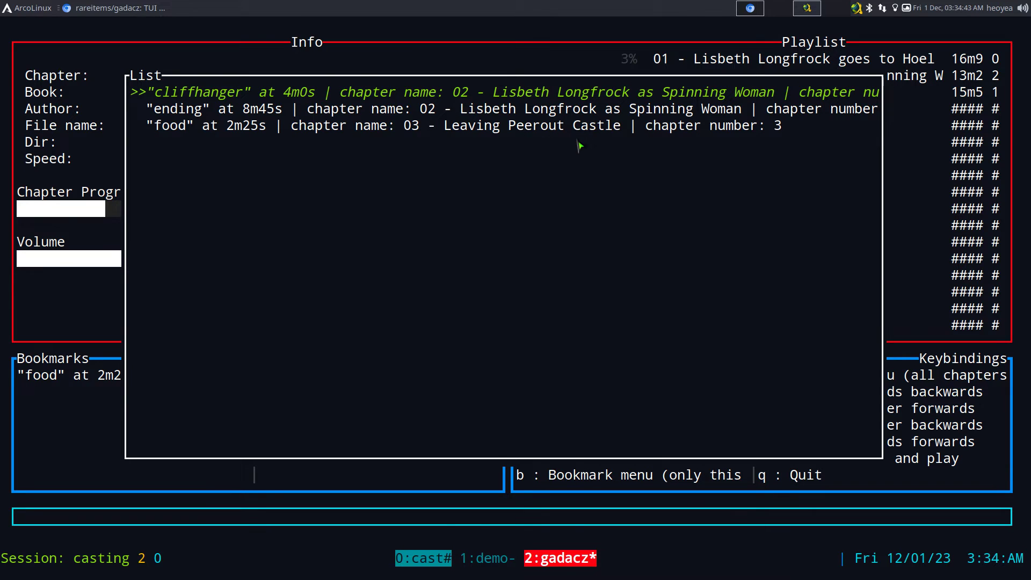
# - Jump to the cliffhanger bookmark in chapter 02 from the all-chapters list
pyautogui.press('Down')
pyautogui.press('Down')
pyautogui.press('Up')
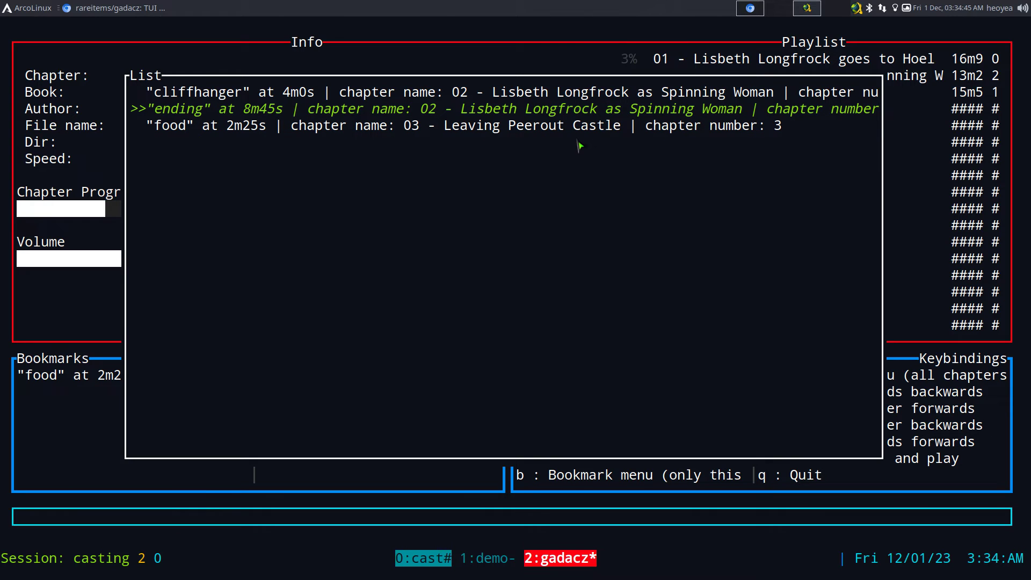
pyautogui.press('Up')
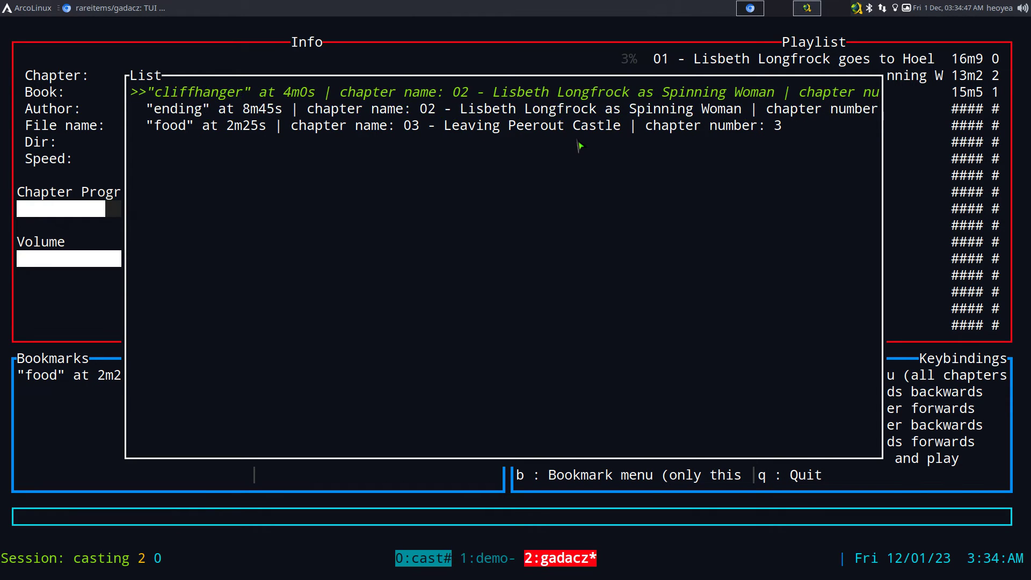
pyautogui.press('Return')
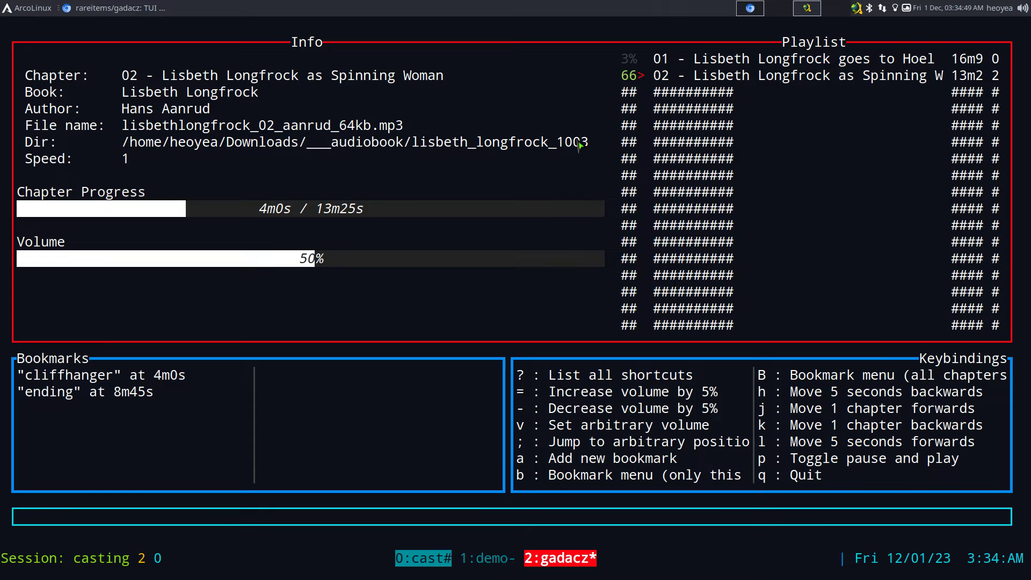
# - Jump to the food bookmark in chapter 03, then show the shortcut Help Menu
pyautogui.hotkey('shift', 'b')
pyautogui.press('Down')
pyautogui.press('Down')
pyautogui.press('Return')
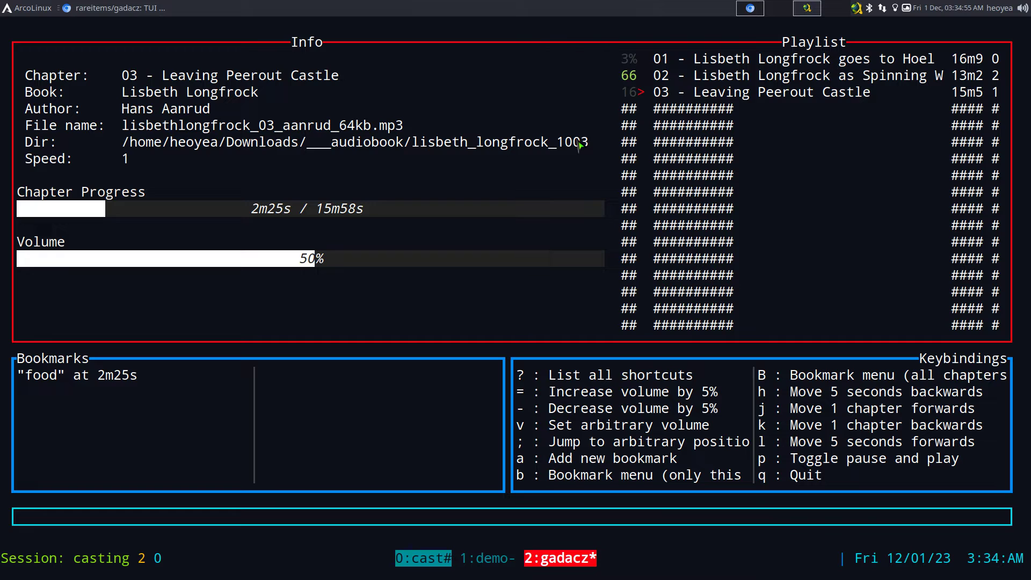
pyautogui.press('?')
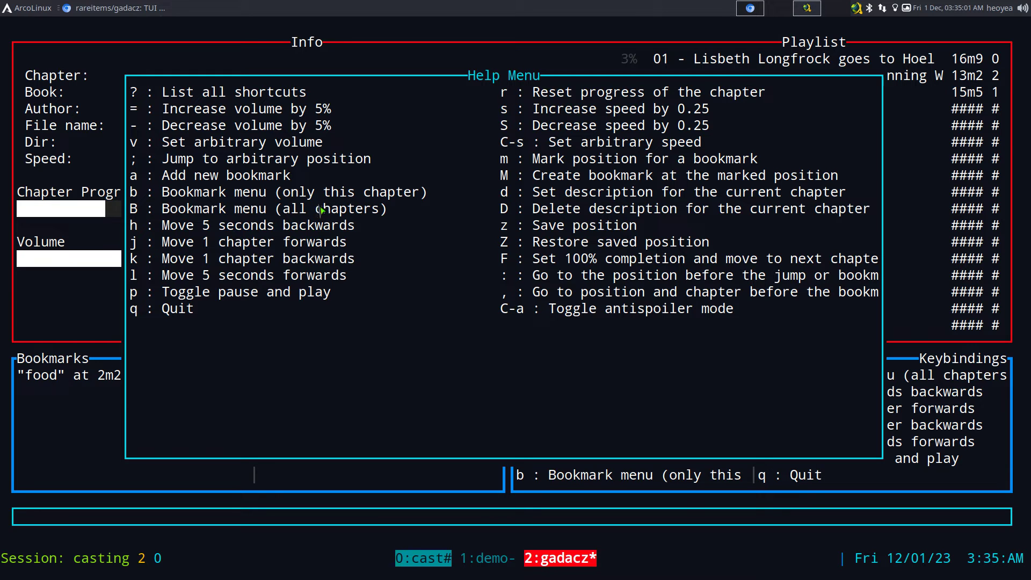
# - Close the Help Menu and show the all-chapters bookmark list with ending highlighted
pyautogui.press('Escape')
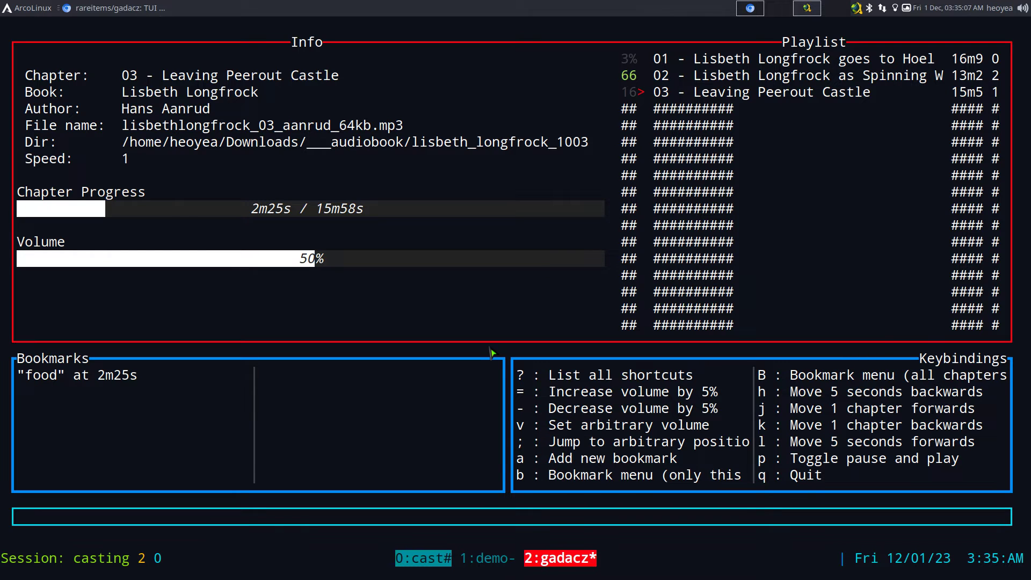
pyautogui.hotkey('shift', 'b')
pyautogui.press('k')
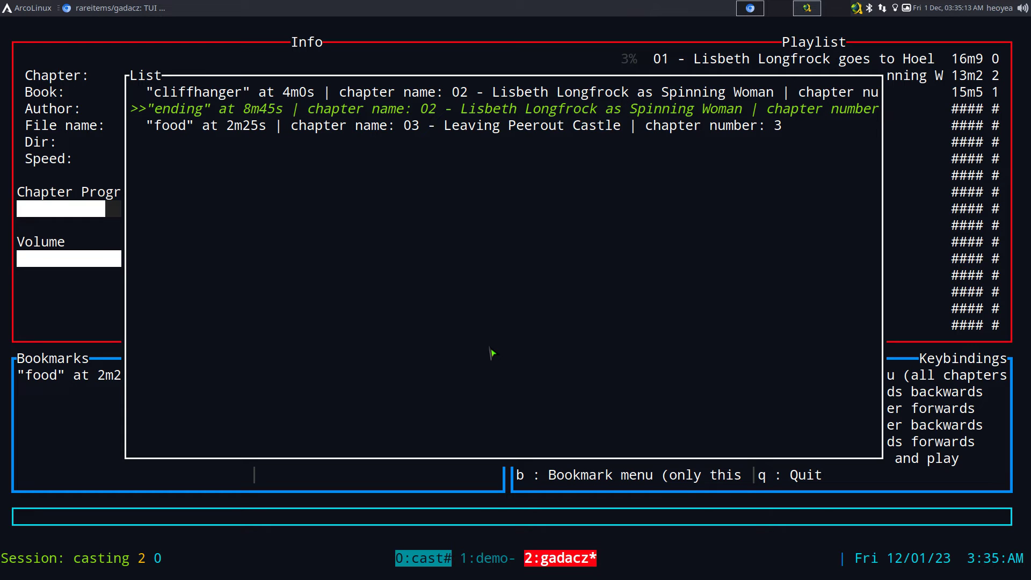
# - Delete the ending bookmark, confirming with y
pyautogui.press('Escape')
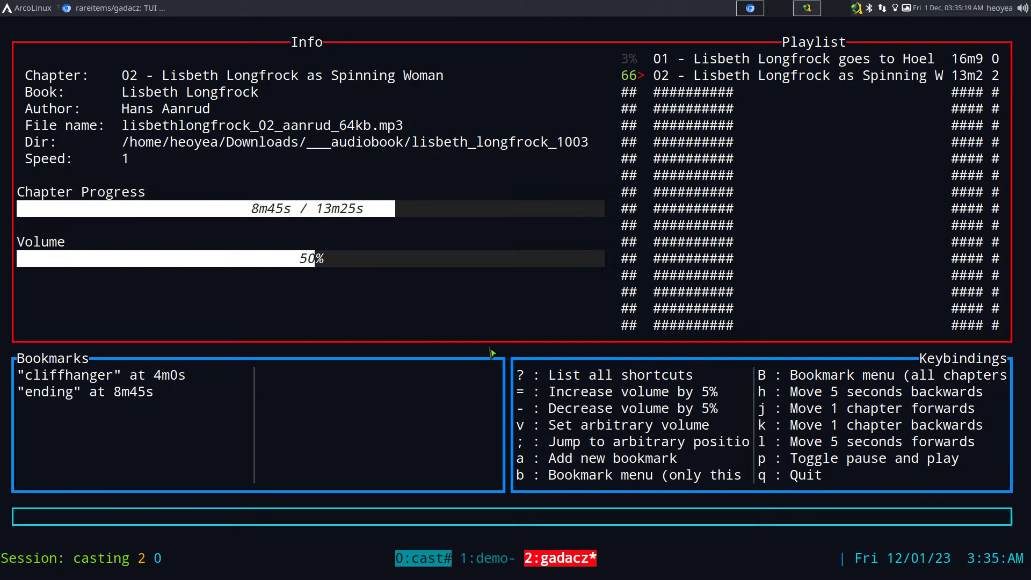
pyautogui.press('b')
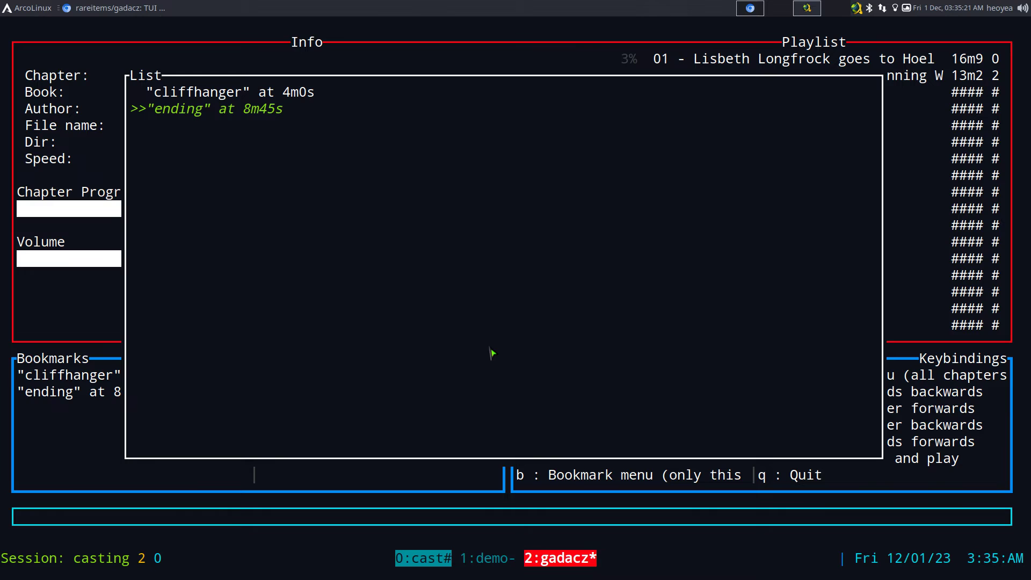
pyautogui.press('Up')
pyautogui.press('Down')
pyautogui.press('d')
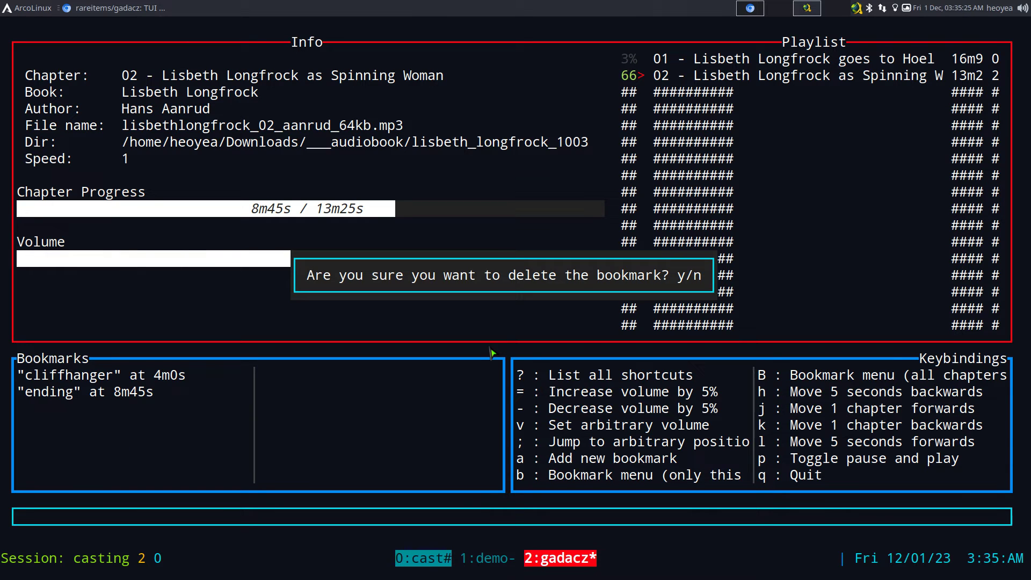
pyautogui.press('y')
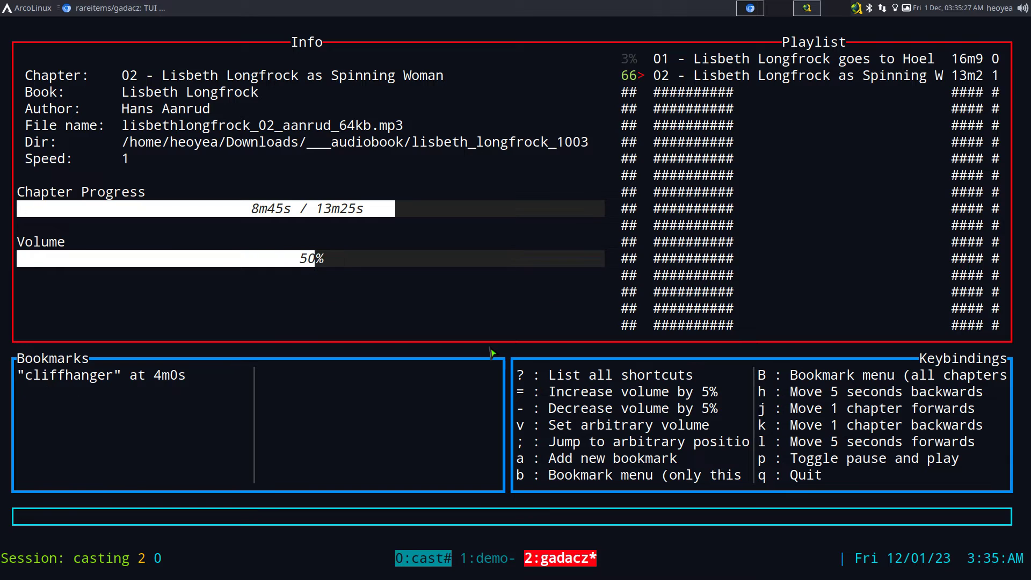
# - Delete the cliffhanger bookmark too, leaving the Bookmarks list empty
pyautogui.press('b')
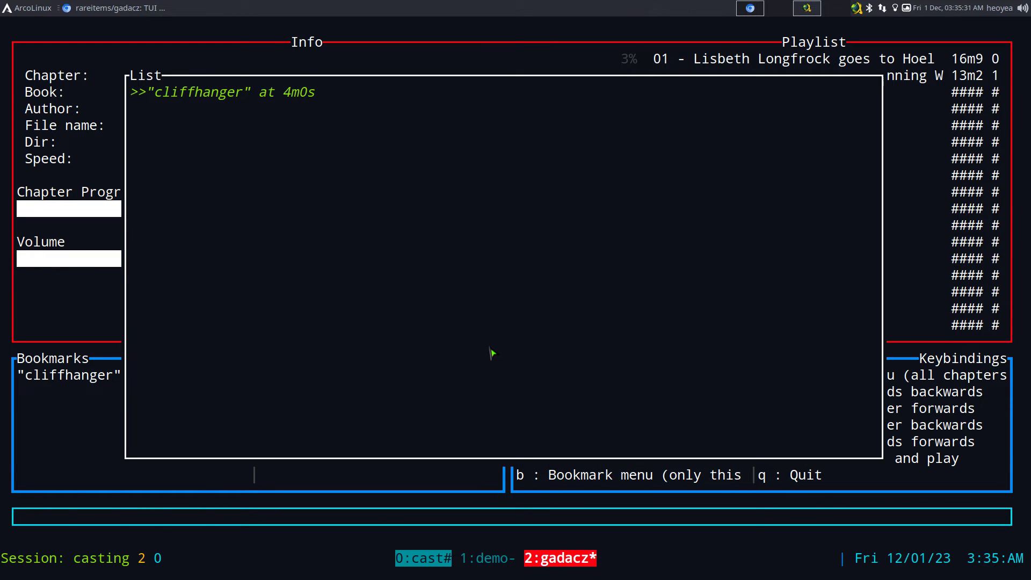
pyautogui.press('d')
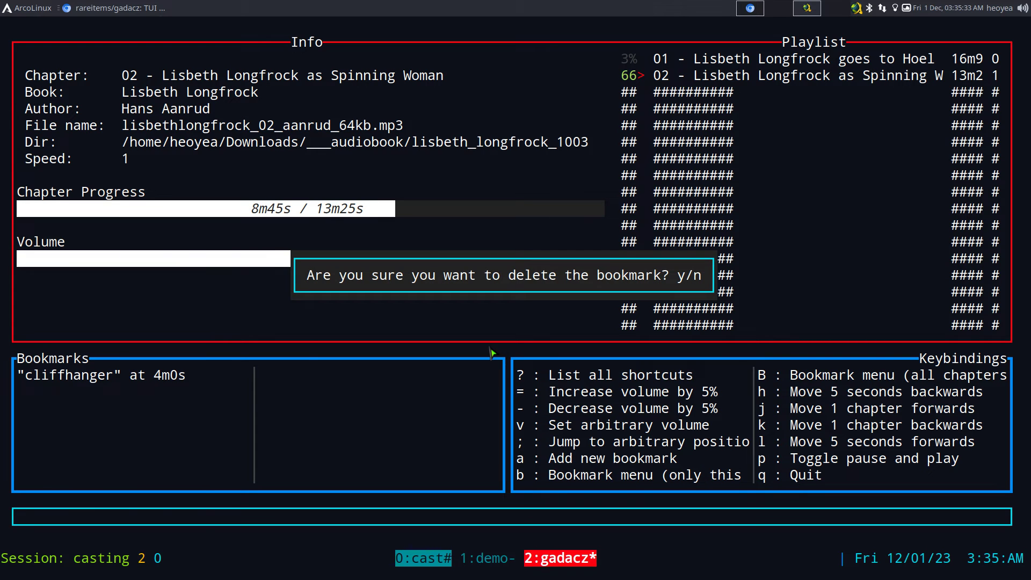
pyautogui.press('y')
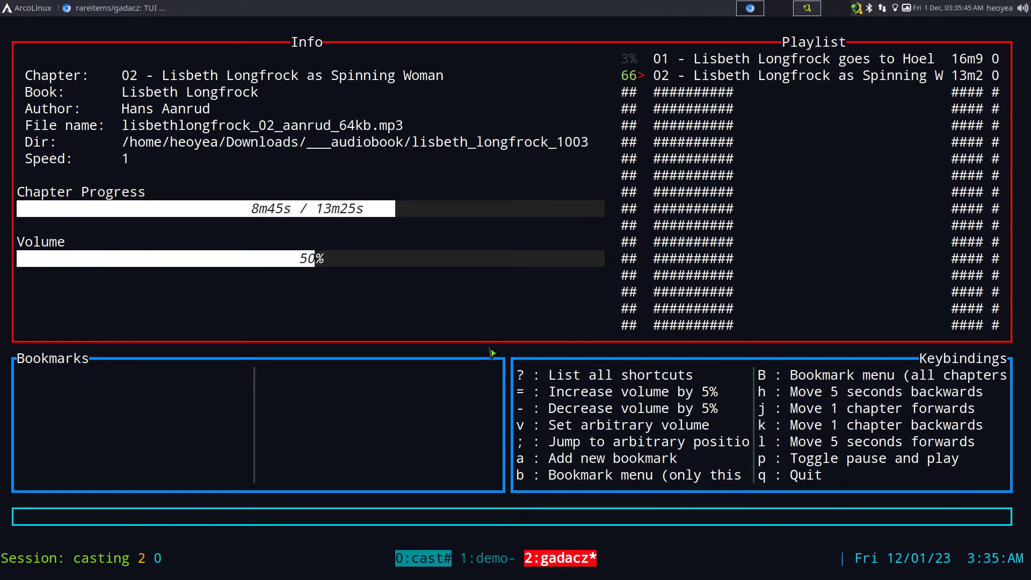
# - Relaunch gadacz lisbeth_longfrock_1003 from history, then quit and run ls on the audiobook folder
pyautogui.press('q')
pyautogui.press('Up')
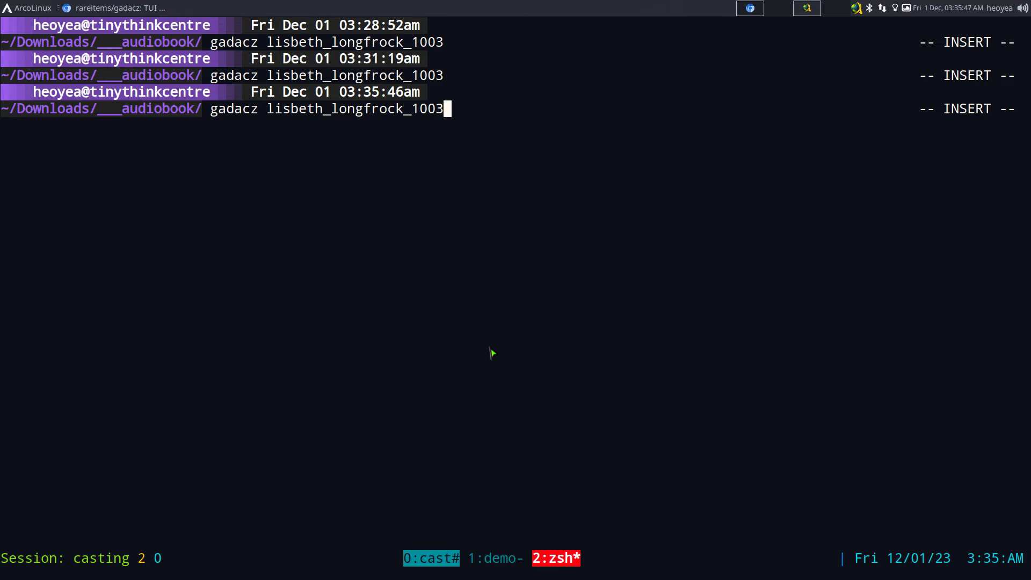
pyautogui.press('Return')
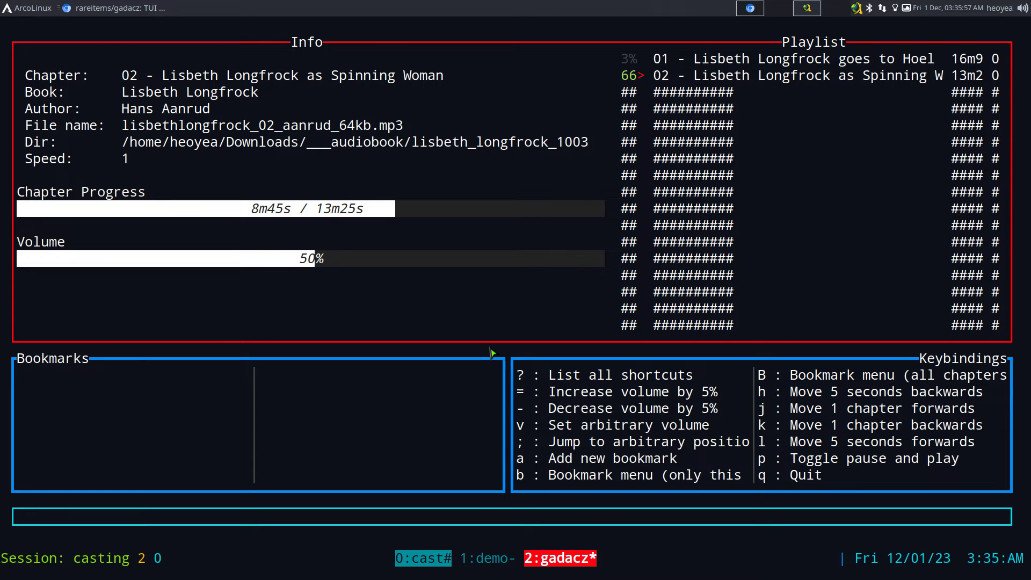
pyautogui.write('q')
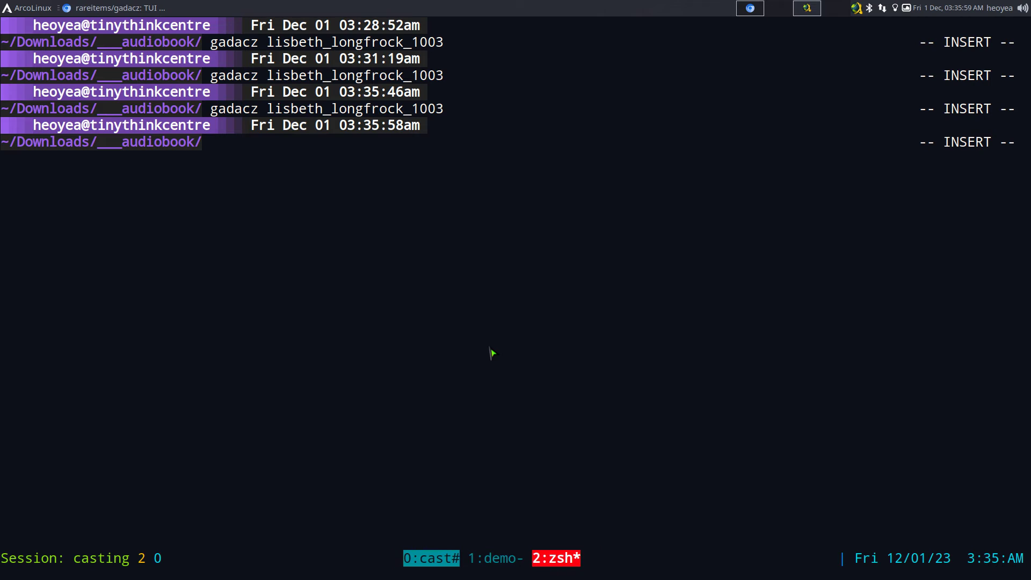
pyautogui.write('ls')
pyautogui.press('Return')
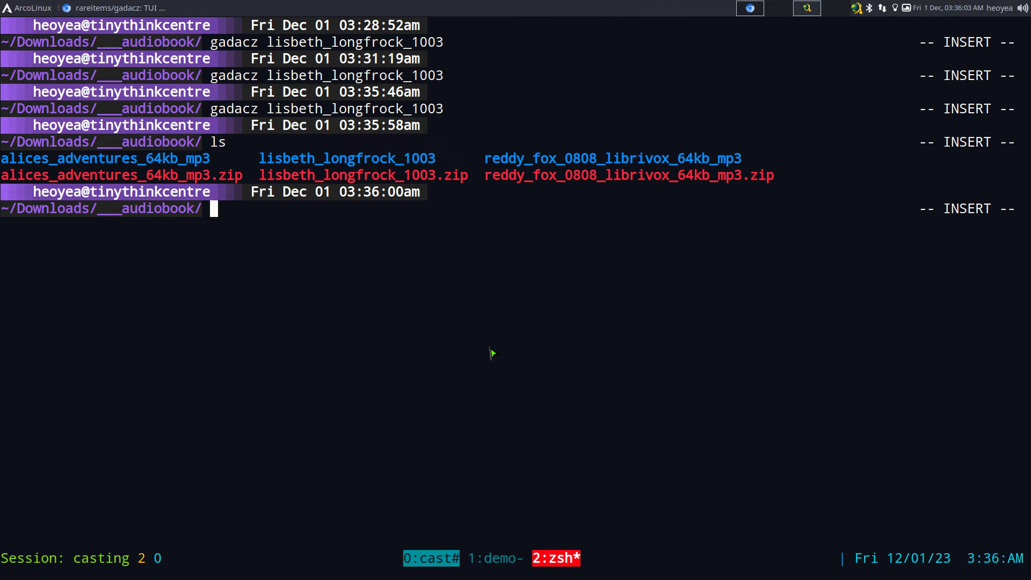
# - Play alices_adventures_64kb_mp3 in gadacz via Tab completion, then quit to the prompt
pyautogui.write('gadacz a;')
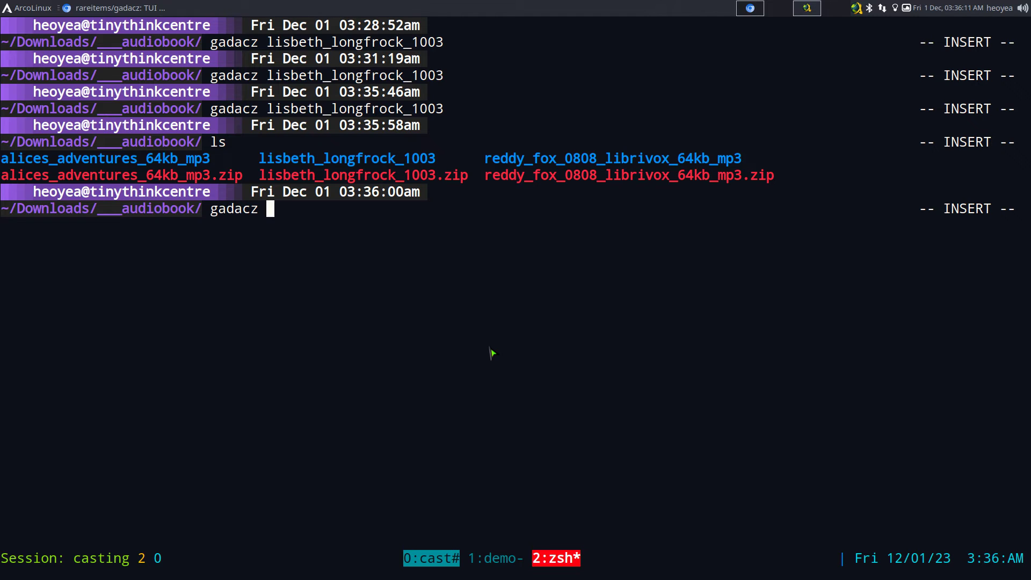
pyautogui.press('BackSpace')
pyautogui.write('l')
pyautogui.press('Tab')
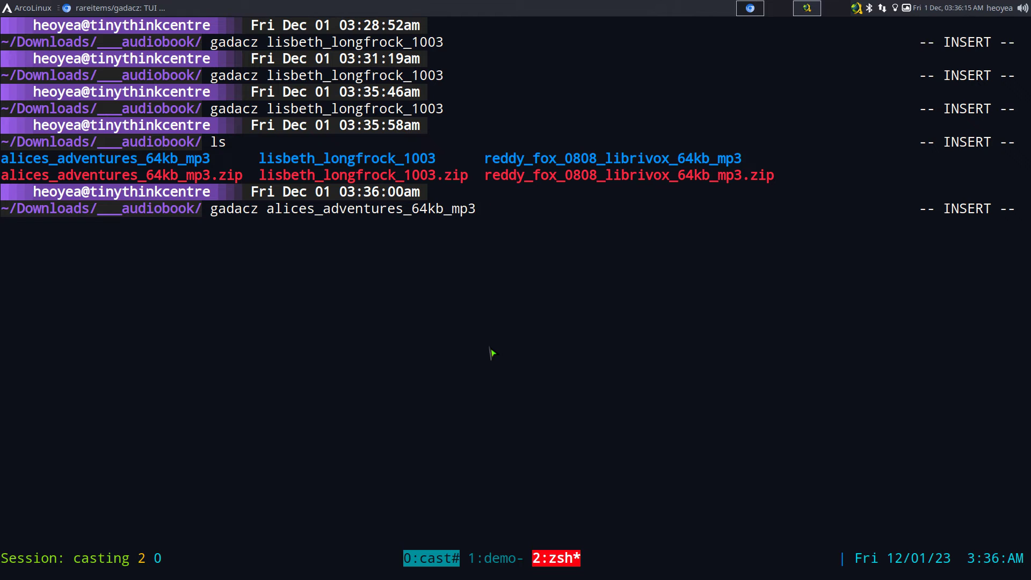
pyautogui.press('Return')
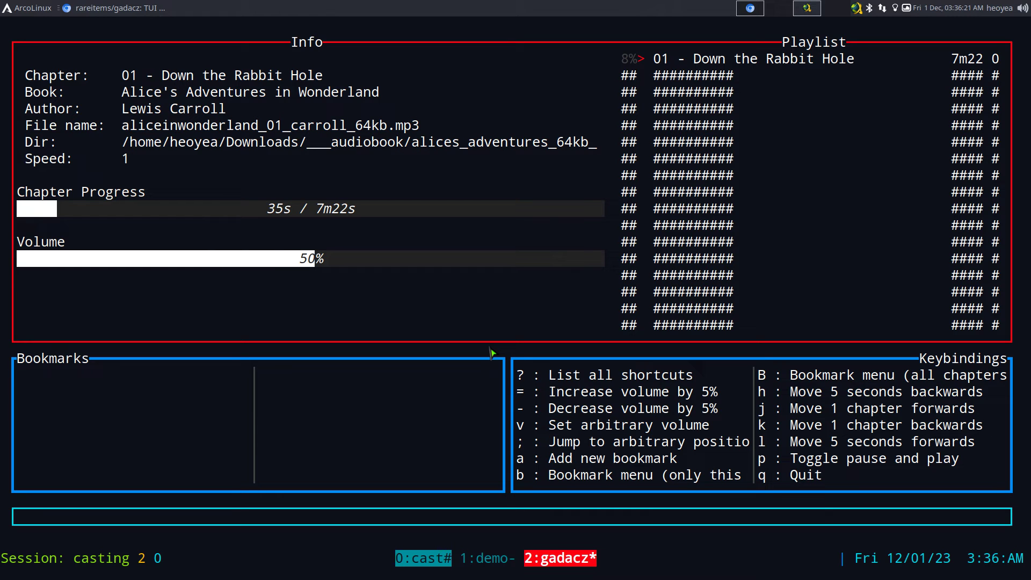
pyautogui.press('q')
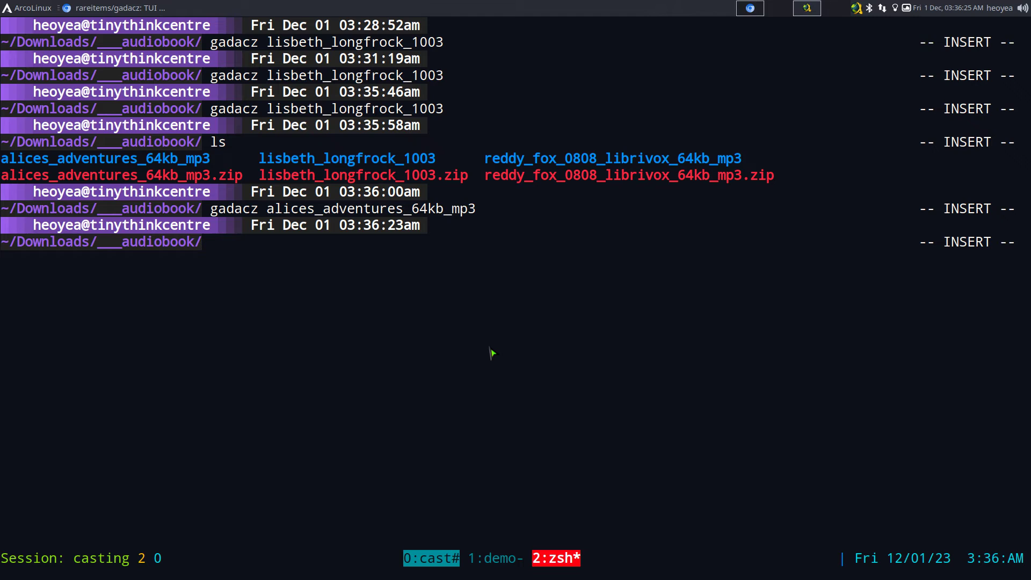
# - From the home folder, run find ~/Downloads/___audiobook -type d
pyautogui.write('cd')
pyautogui.press('Return')
pyautogui.write('find')
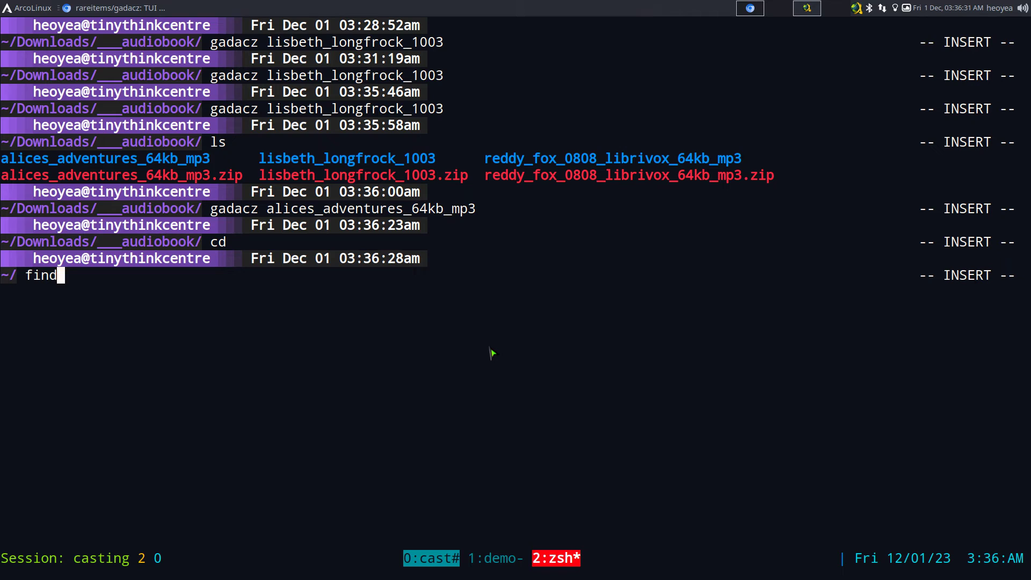
pyautogui.write(' ~/Down')
pyautogui.press('Tab')
pyautogui.write('___au')
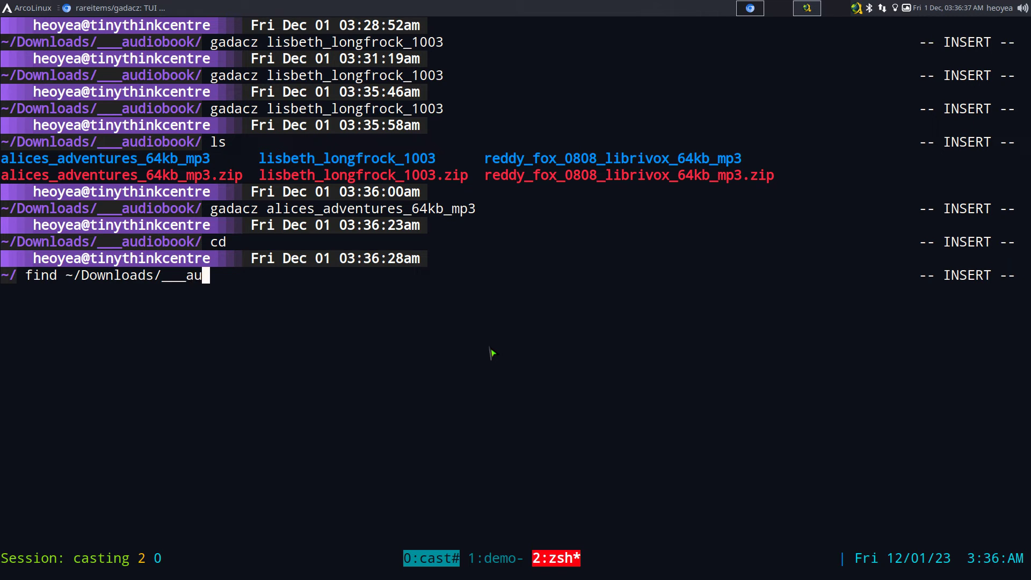
pyautogui.press('Tab')
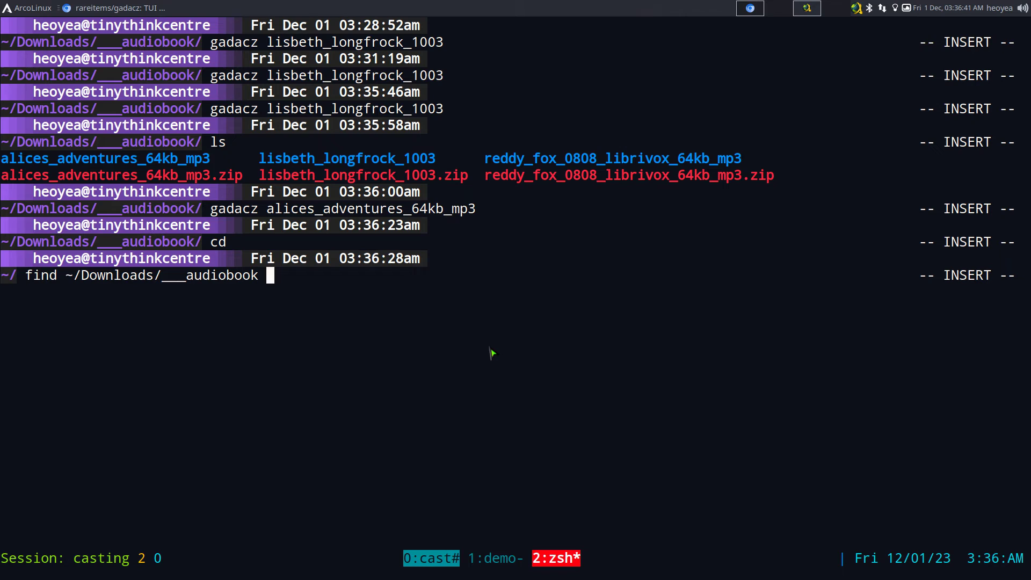
pyautogui.write('-type d')
pyautogui.press('Return')
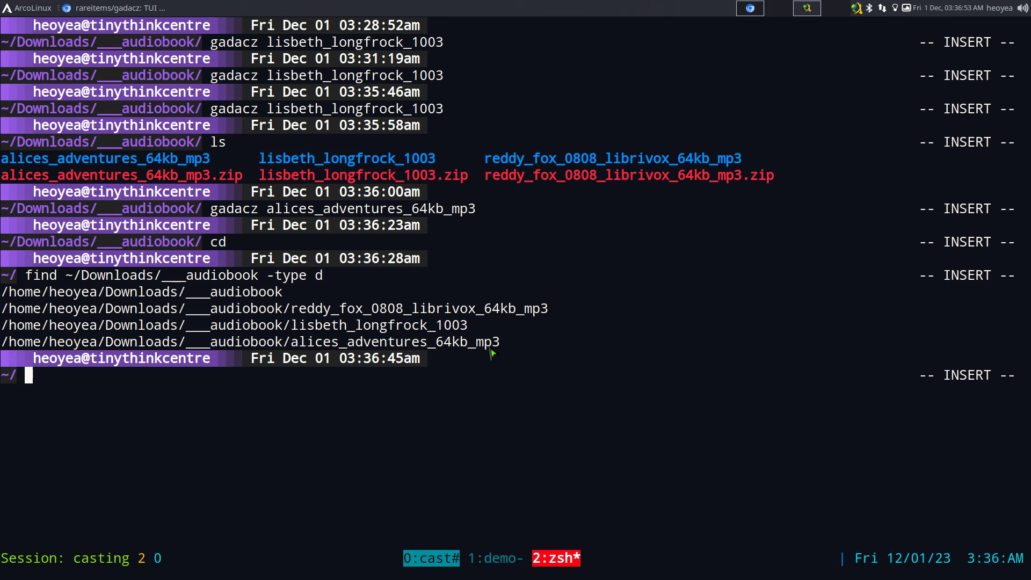
# - Rerun it with | tail -n +2 and -maxdepth 1, then clear the screen keeping the command
pyautogui.press('Up')
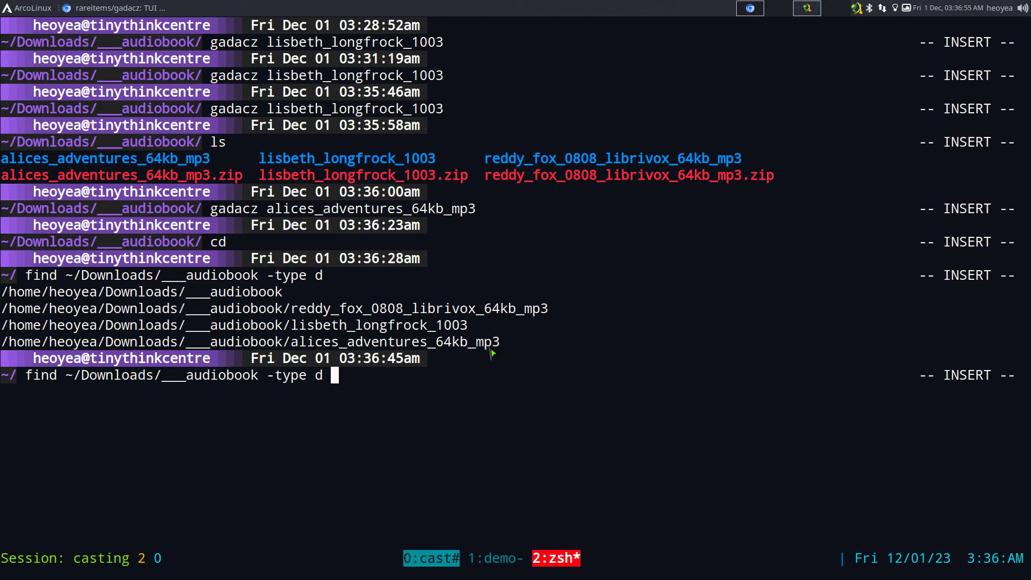
pyautogui.write('| tail ')
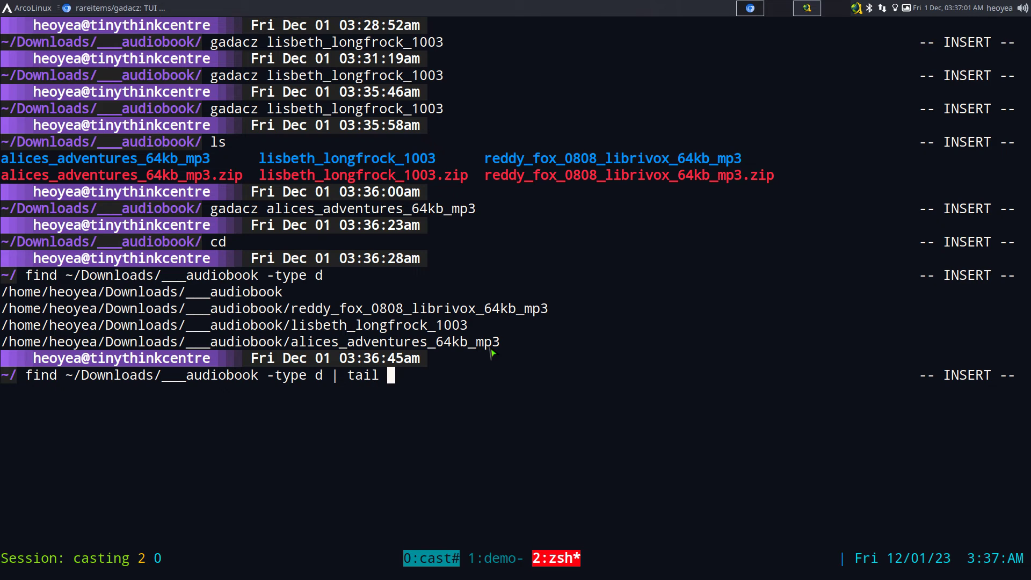
pyautogui.write('-n +2')
pyautogui.press('Return')
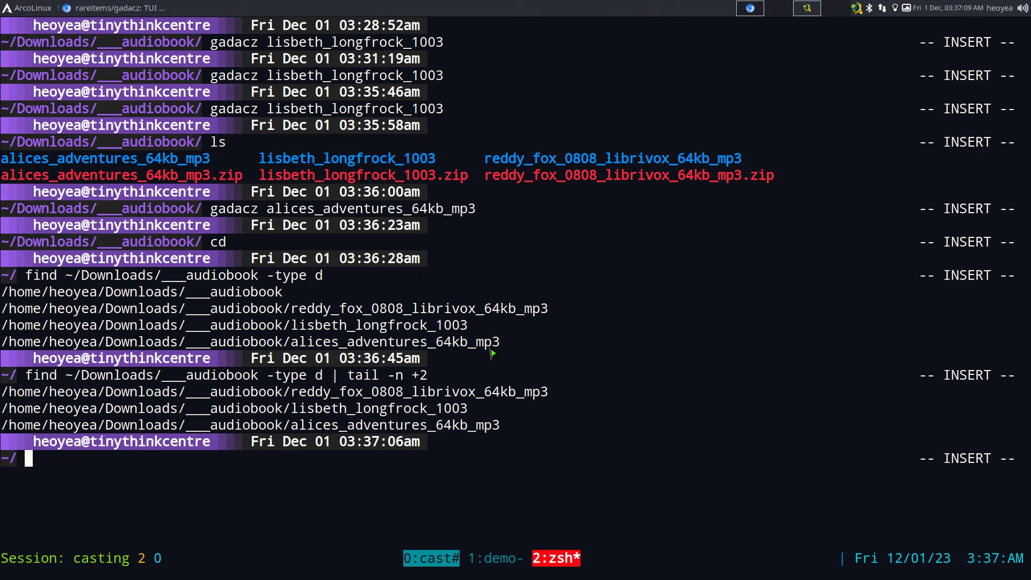
pyautogui.press('Up')
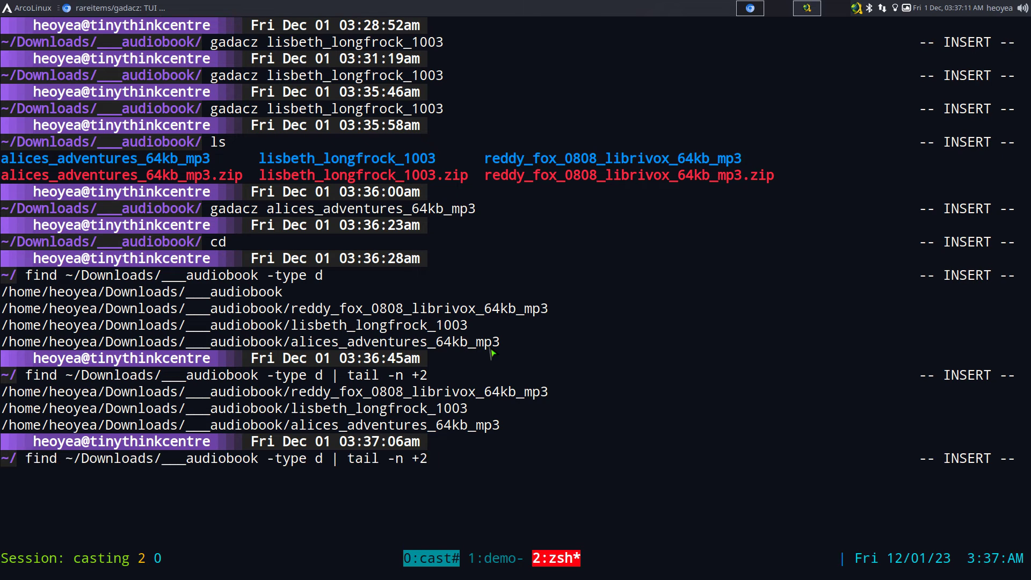
pyautogui.press('Left')
pyautogui.press('Left')
pyautogui.press('Left')
pyautogui.press('Left')
pyautogui.press('Left')
pyautogui.press('Left')
pyautogui.press('Left')
pyautogui.press('Left')
pyautogui.press('Left')
pyautogui.press('Left')
pyautogui.press('Left')
pyautogui.press('Left')
pyautogui.press('Left')
pyautogui.press('Left')
pyautogui.press('Left')
pyautogui.press('Left')
pyautogui.press('Left')
pyautogui.press('Left')
pyautogui.press('Left')
pyautogui.press('Left')
pyautogui.write('-')
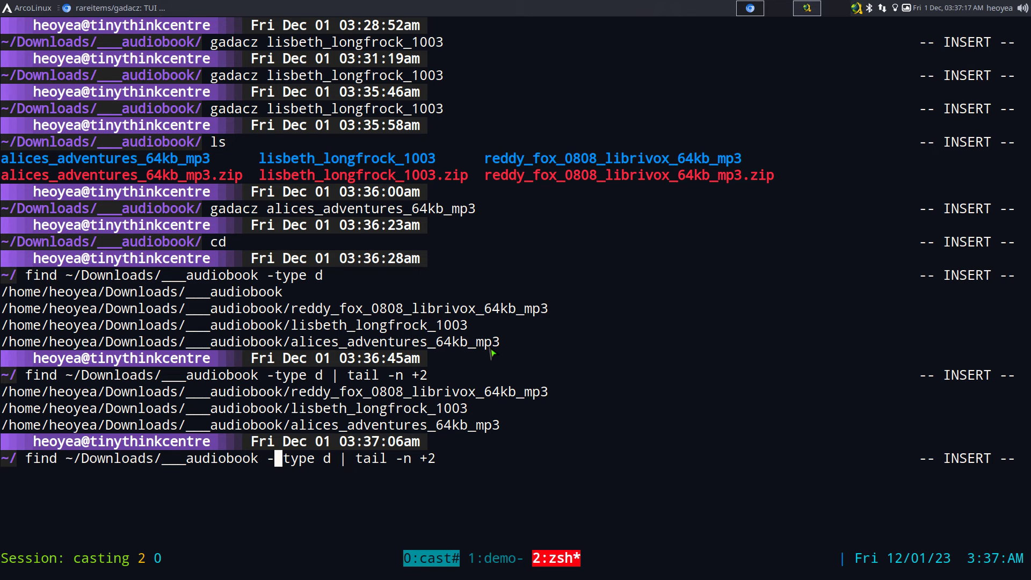
pyautogui.write('maxdept')
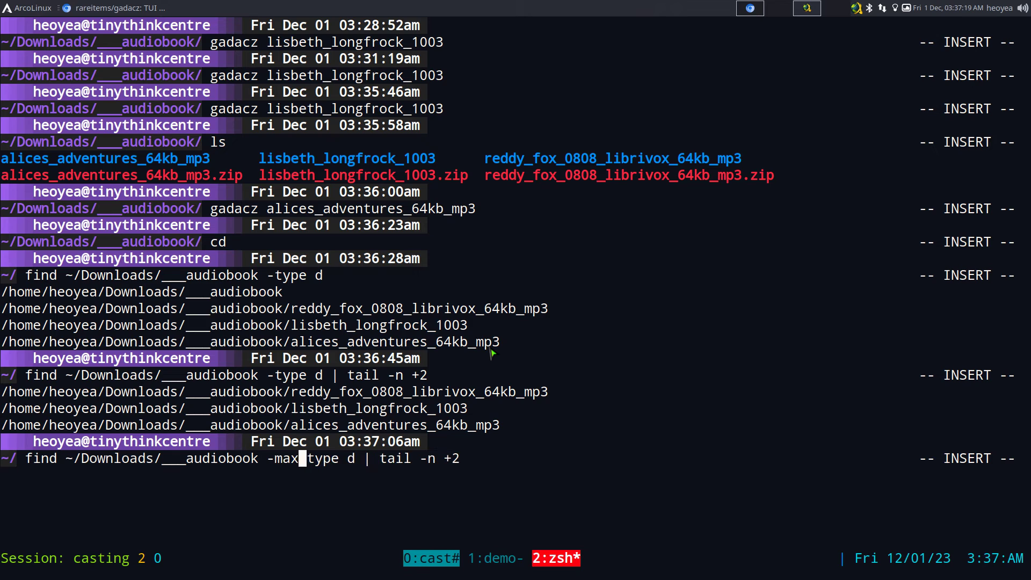
pyautogui.write('h 1')
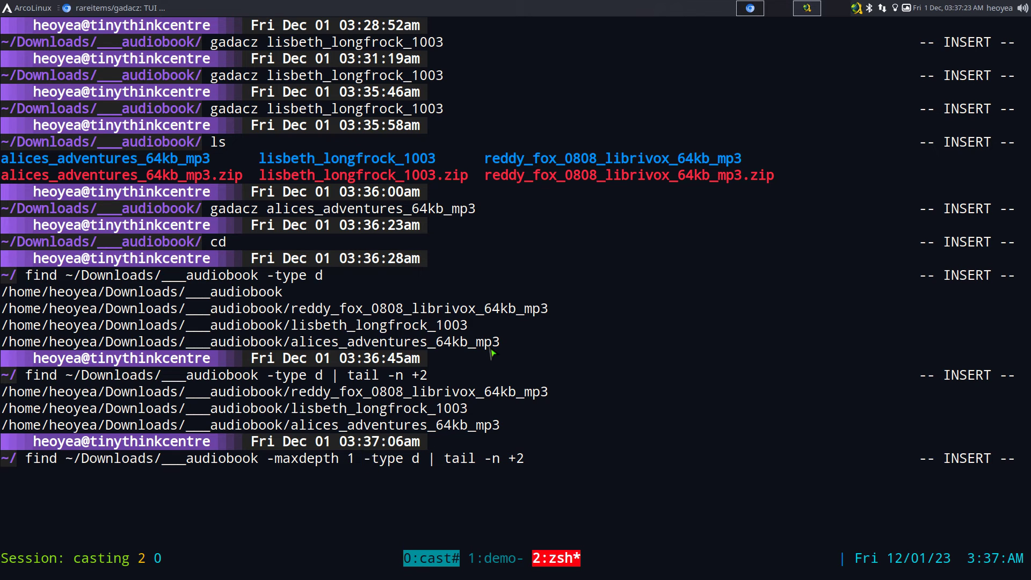
pyautogui.press('Right')
pyautogui.press('Right')
pyautogui.press('Right')
pyautogui.press('Right')
pyautogui.press('Right')
pyautogui.press('Right')
pyautogui.press('Right')
pyautogui.press('Right')
pyautogui.press('Right')
pyautogui.press('Right')
pyautogui.press('Right')
pyautogui.press('Right')
pyautogui.press('Right')
pyautogui.press('Right')
pyautogui.press('Right')
pyautogui.press('Right')
pyautogui.press('Right')
pyautogui.press('Right')
pyautogui.press('Right')
pyautogui.press('Right')
pyautogui.press('Return')
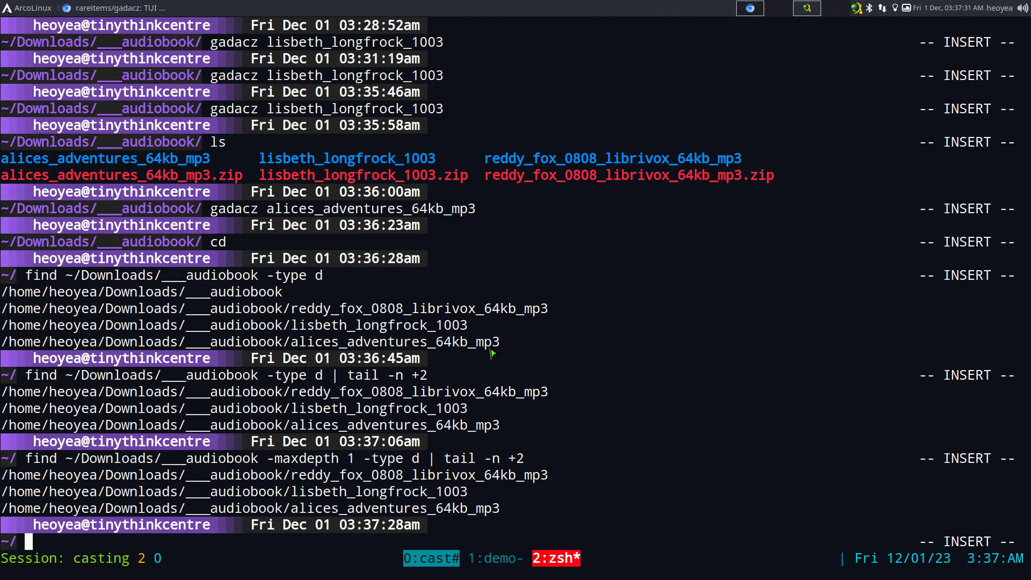
pyautogui.press('Up')
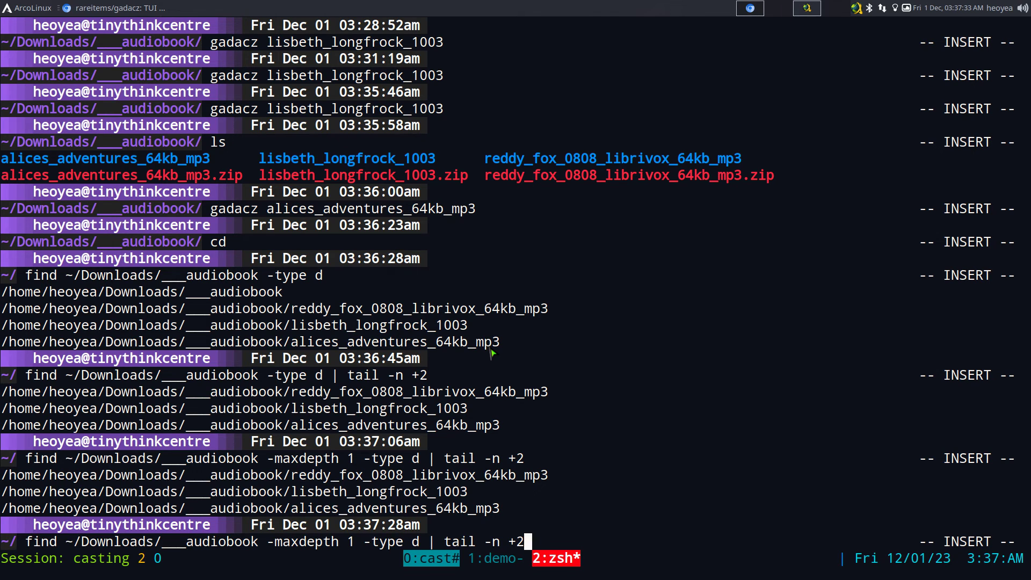
pyautogui.hotkey('ctrl', 'l')
# - Pipe the find output into fzf and pick lisbeth_longfrock_1003 to print its path
pyautogui.write('| fzf')
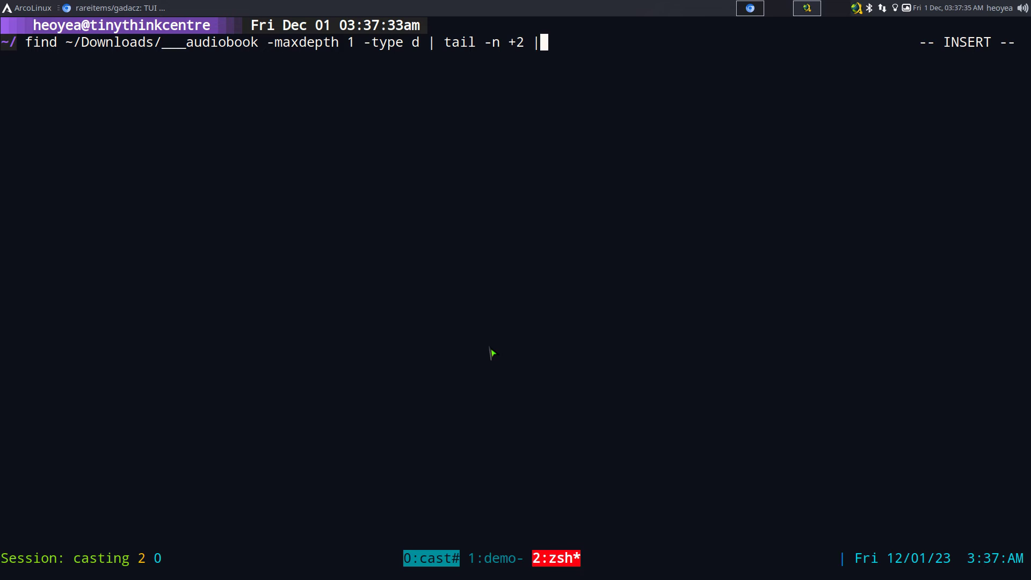
pyautogui.press('Return')
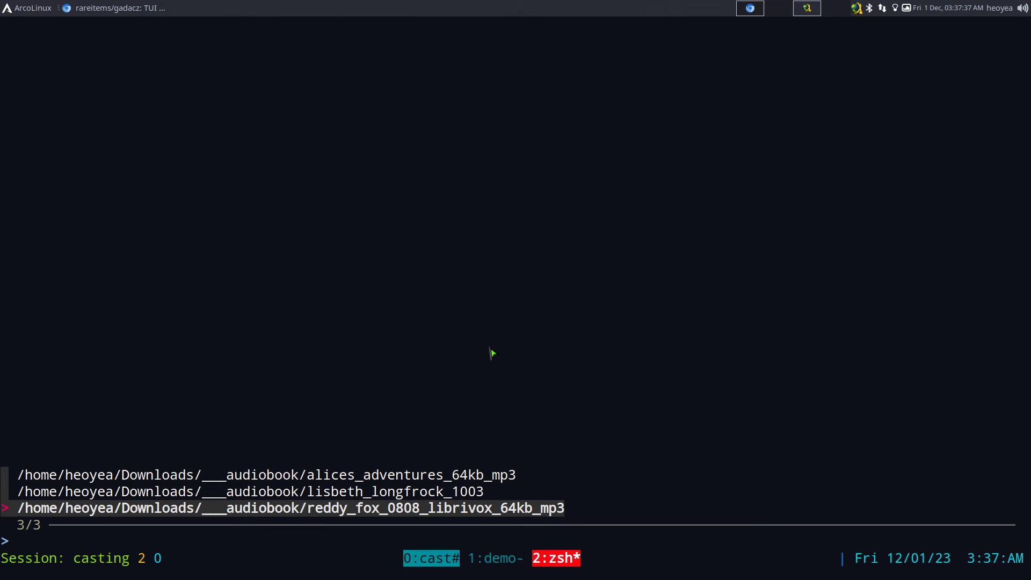
pyautogui.press('Up')
pyautogui.press('Up')
pyautogui.press('Down')
pyautogui.press('Down')
pyautogui.press('Up')
pyautogui.press('Up')
pyautogui.press('Down')
pyautogui.press('Down')
pyautogui.press('Up')
pyautogui.press('Return')
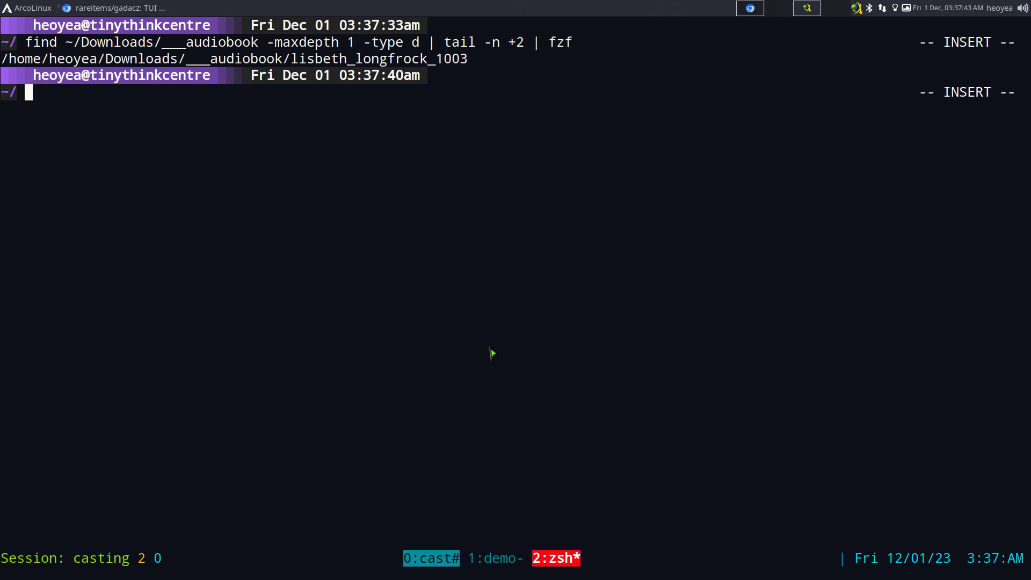
# - Rerun the fzf pipeline and pick alices_adventures_64kb_mp3
pyautogui.press('Up')
pyautogui.press('Return')
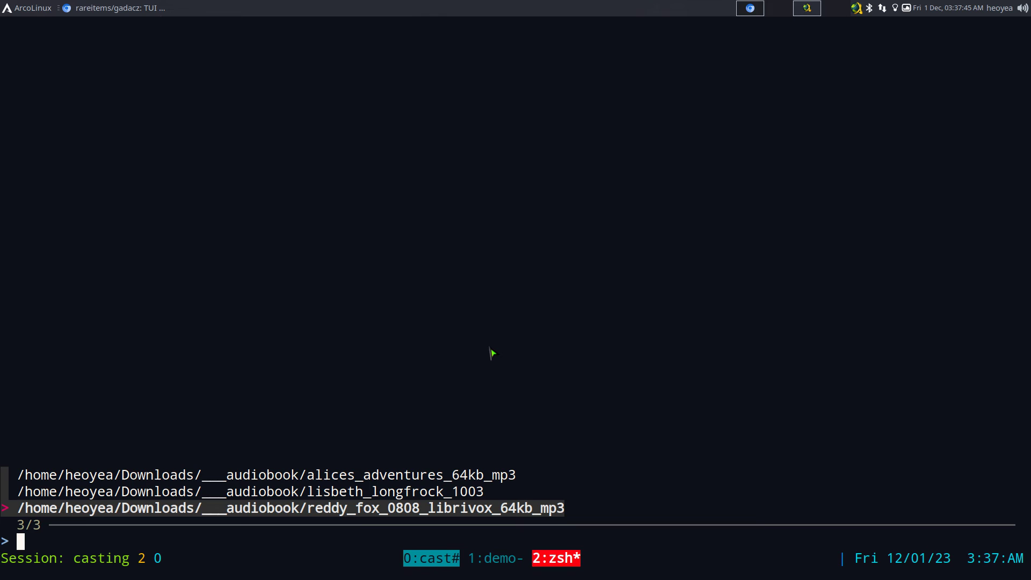
pyautogui.press('Up')
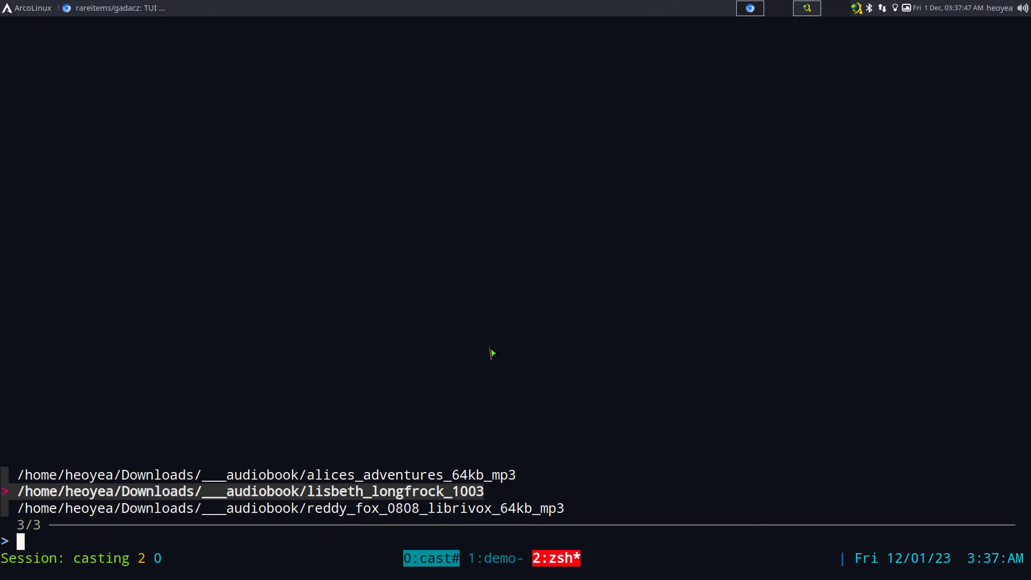
pyautogui.press('Up')
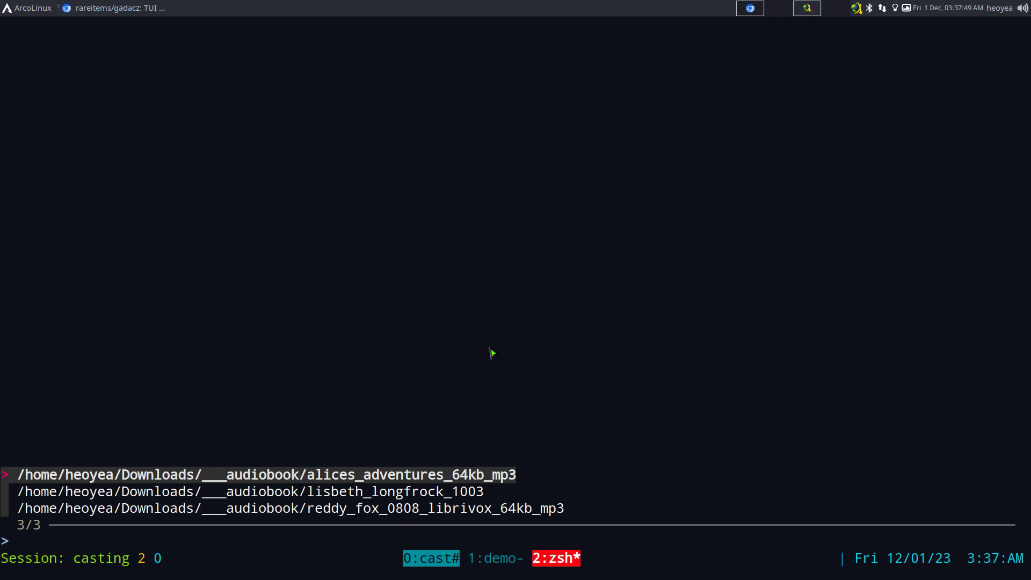
pyautogui.press('Down')
pyautogui.press('Down')
pyautogui.press('Up')
pyautogui.press('Up')
pyautogui.press('Return')
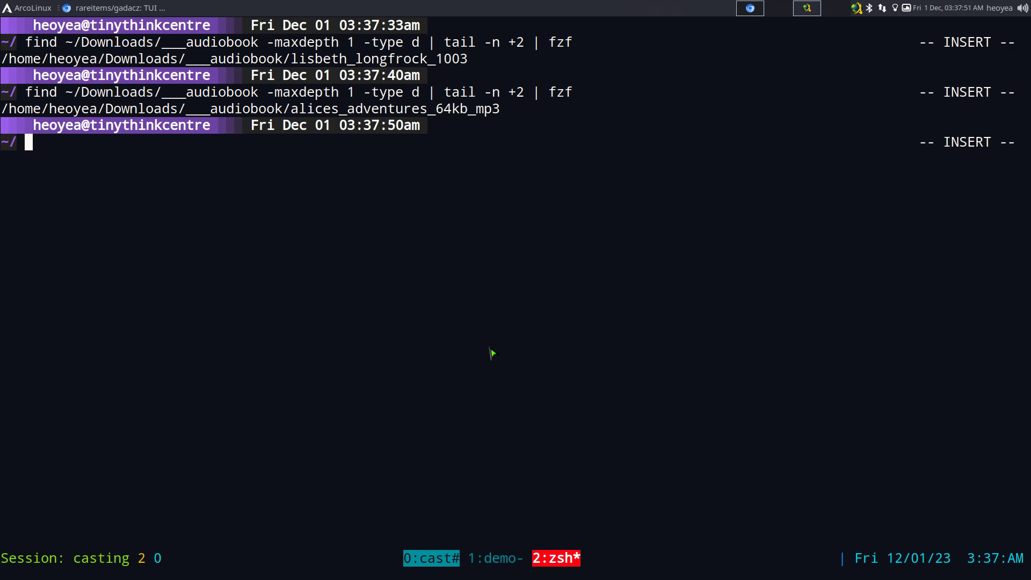
pyautogui.press('Up')
# - Add -d / --with-nth -1 to fzf to show bare folder names, then pick alices_adventures_64kb_mp3
pyautogui.write('-d ')
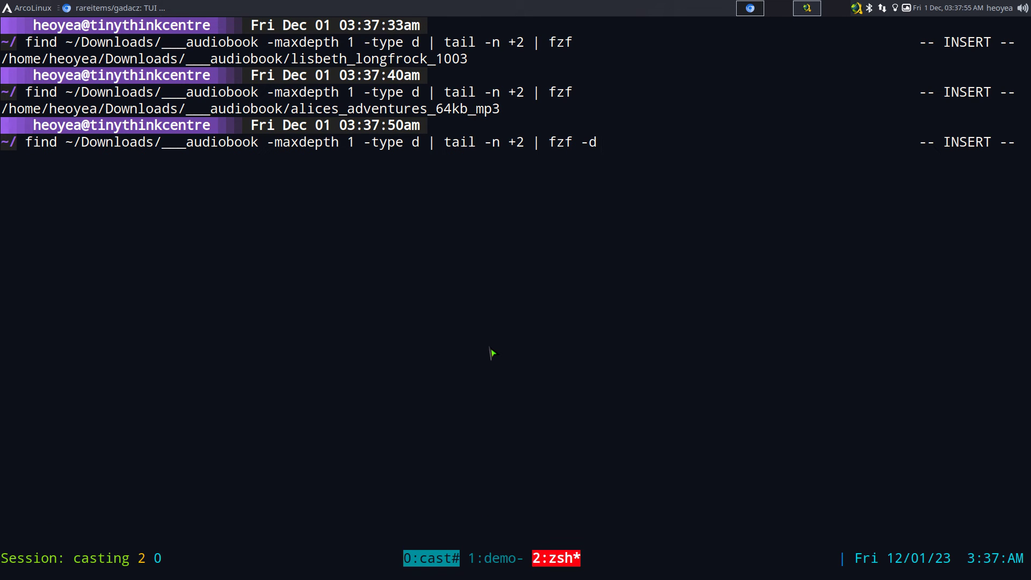
pyautogui.write('/ --with')
pyautogui.press('BackSpace')
pyautogui.write('-nth -1')
pyautogui.press('Return')
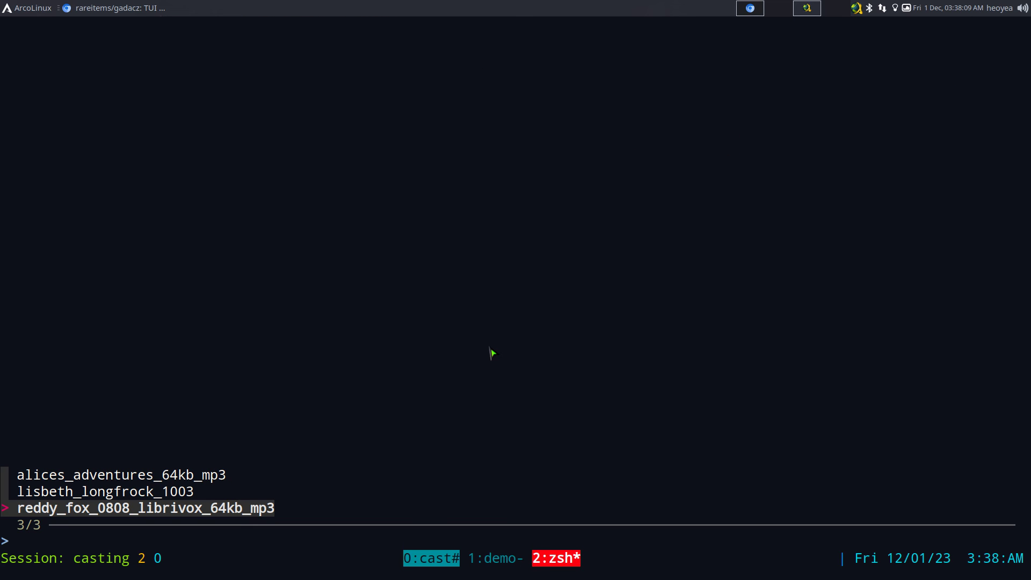
pyautogui.press('Up')
pyautogui.press('Up')
pyautogui.press('Up')
pyautogui.press('Up')
pyautogui.press('Up')
pyautogui.press('Down')
pyautogui.press('Down')
pyautogui.press('Up')
pyautogui.press('Up')
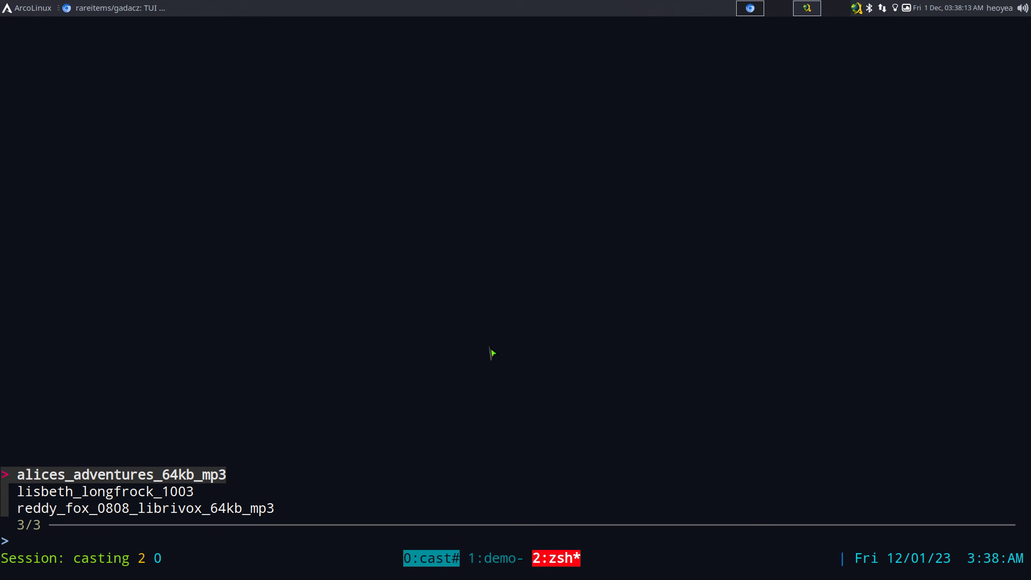
pyautogui.press('Return')
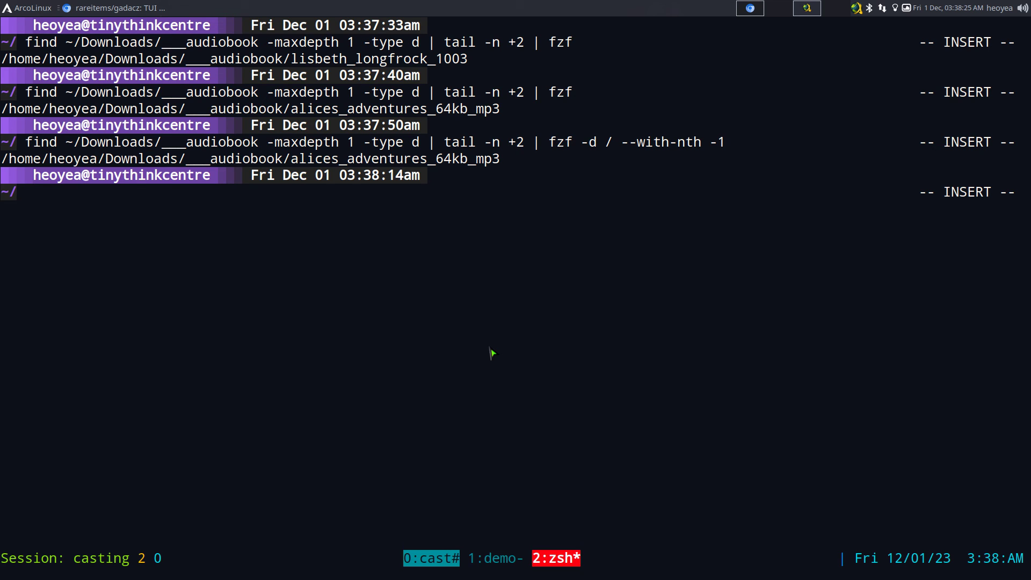
# - Wrap the recalled find-fzf pipeline as gadacz -a "$(…)" on the command line and clear the screen
pyautogui.press('Up')
pyautogui.press('Escape')
pyautogui.press('0')
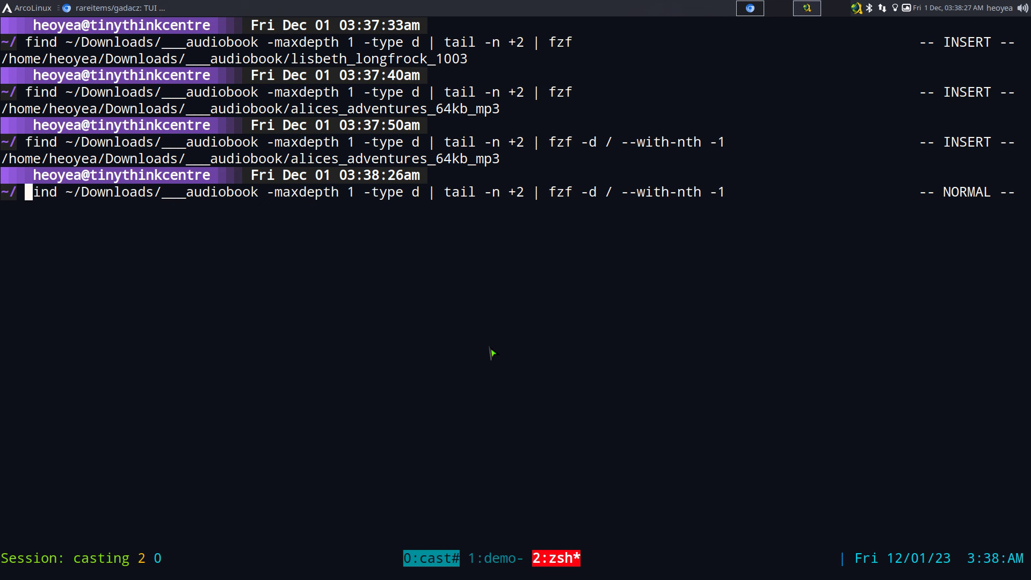
pyautogui.write('i')
pyautogui.write('gada')
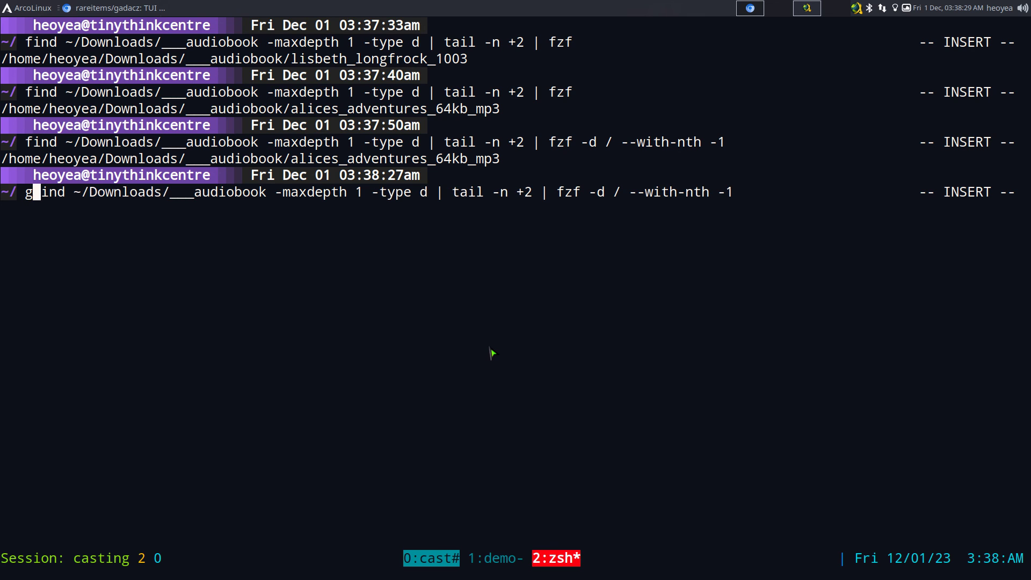
pyautogui.write('cz')
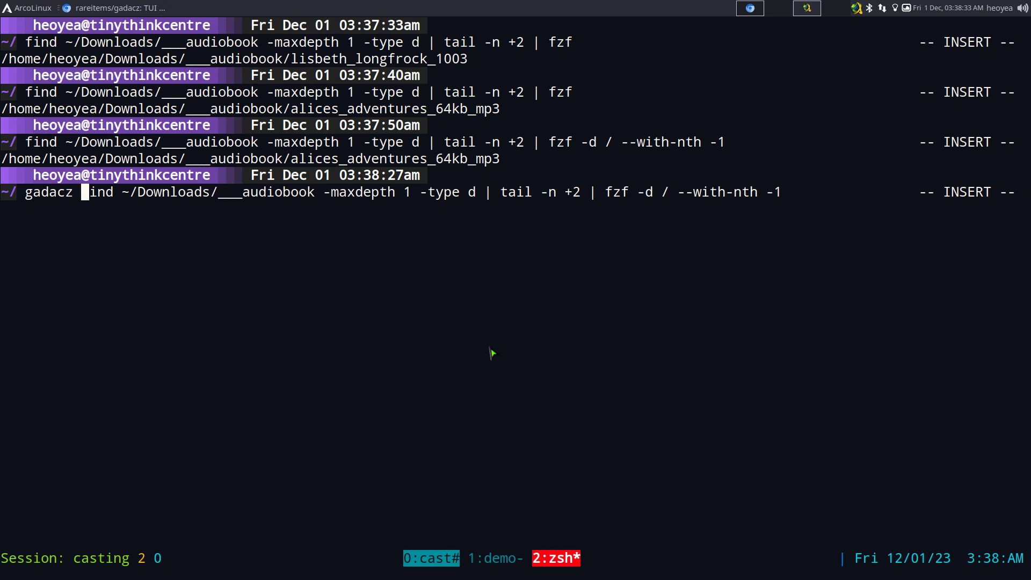
pyautogui.write(' -a $')
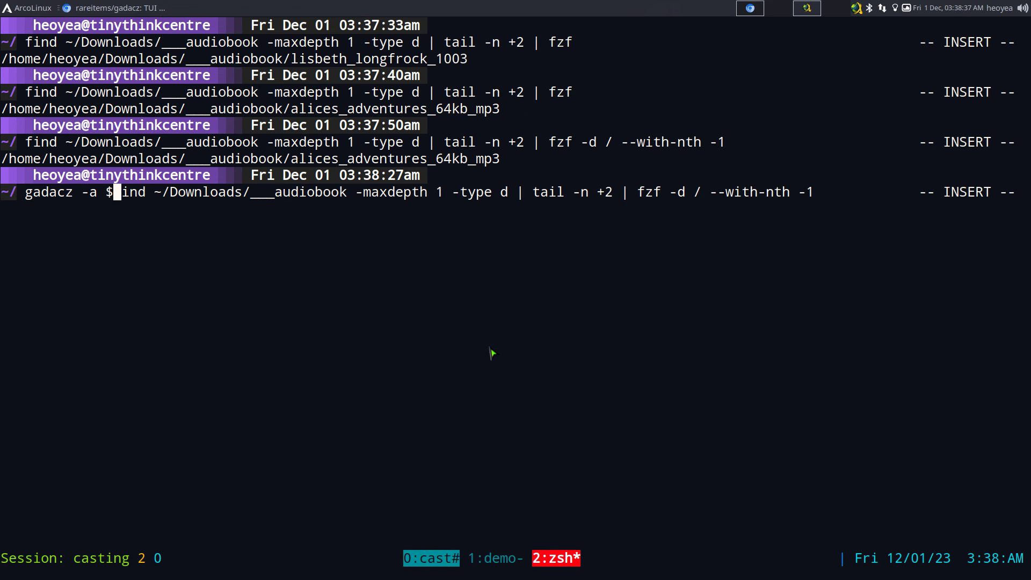
pyautogui.press('BackSpace')
pyautogui.write('"$(')
pyautogui.press('Escape')
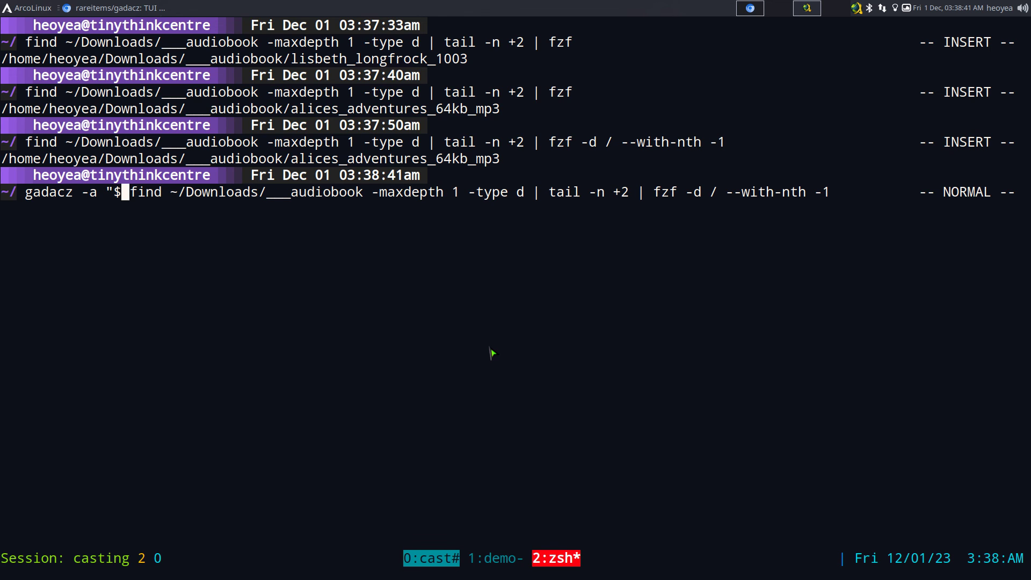
pyautogui.hotkey('shift', 'a')
pyautogui.write(')')
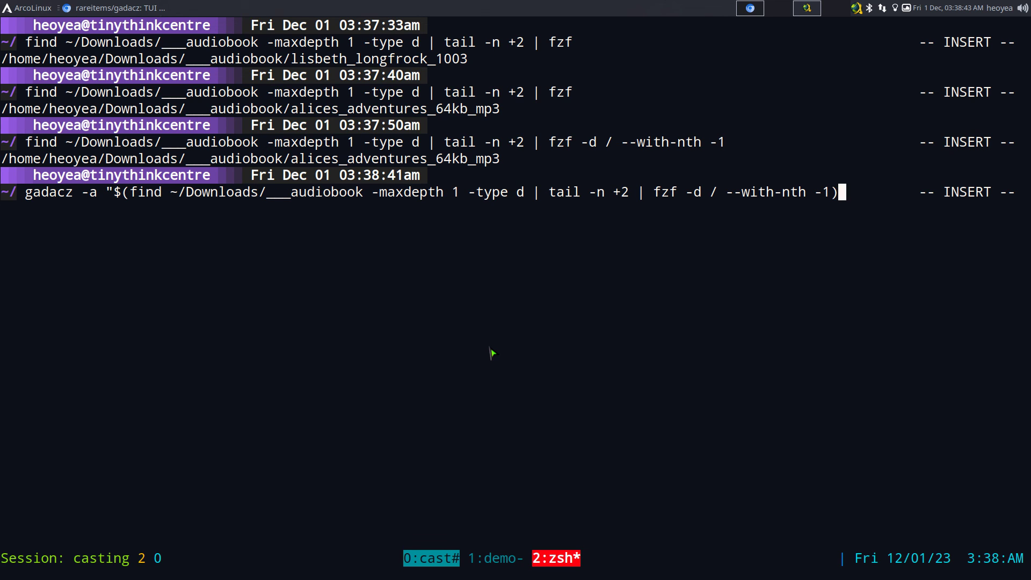
pyautogui.write('"')
pyautogui.hotkey('ctrl', 'l')
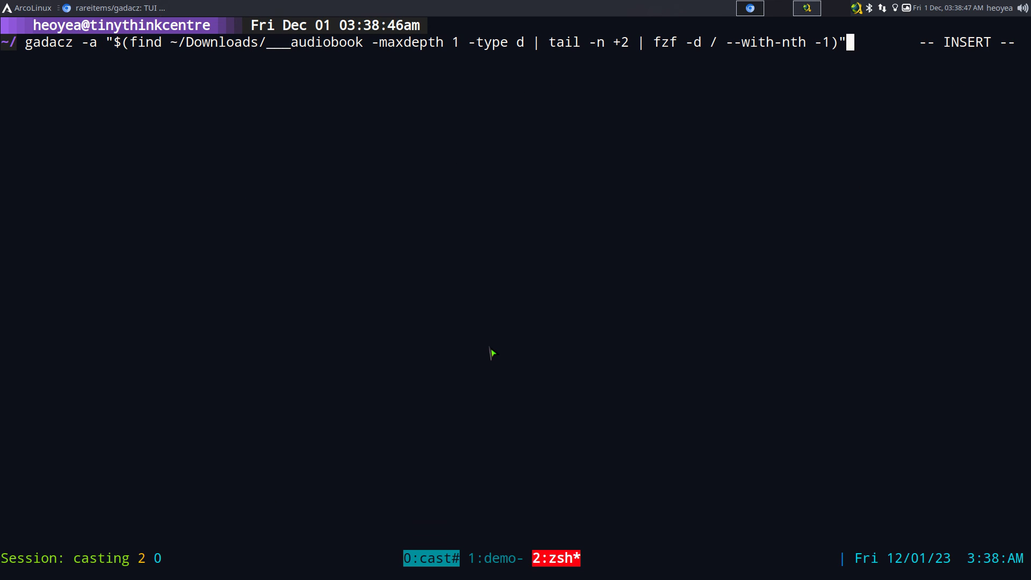
# - Run the command, pick alices_adventures_64kb_mp3 in fzf to play Alice's Adventures in Wonderland, then quit
pyautogui.press('Return')
pyautogui.press('Up')
pyautogui.press('Up')
pyautogui.press('Down')
pyautogui.press('Up')
pyautogui.press('Return')
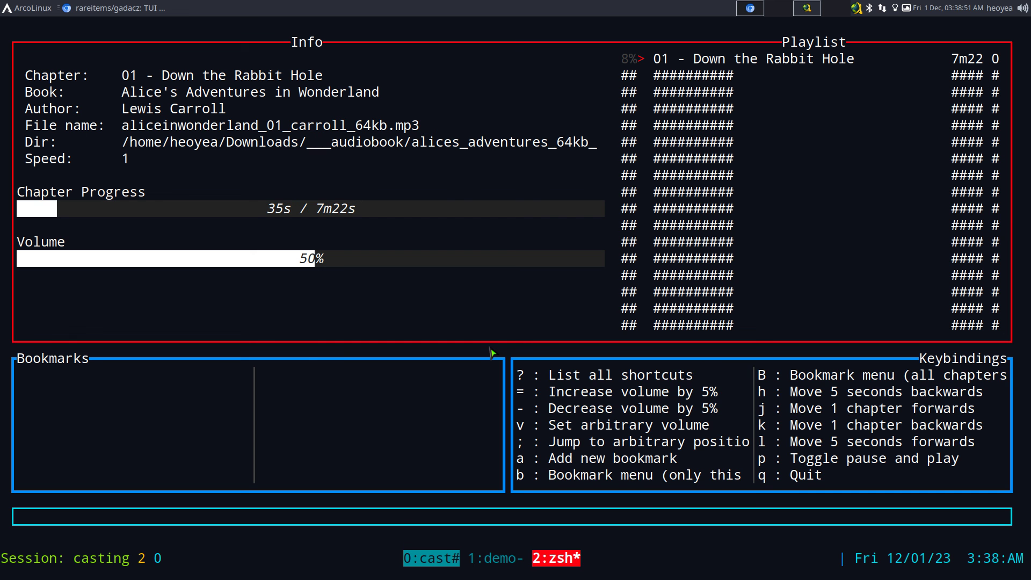
pyautogui.press('q')
# - Rerun the picker and open reddy_fox_0808_librivox_64kb_mp3 in gadacz, then quit
pyautogui.press('Up')
pyautogui.press('Return')
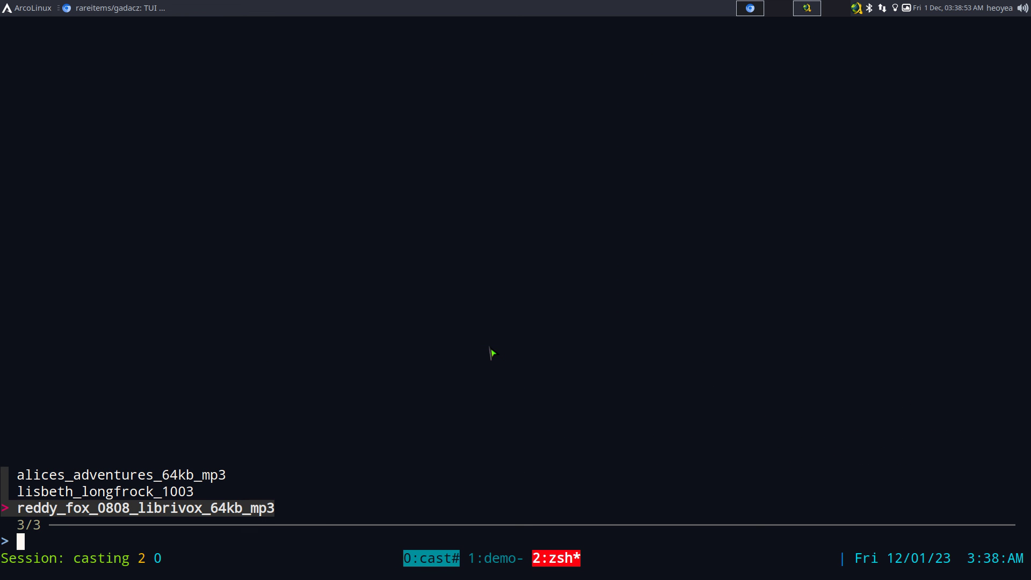
pyautogui.press('Up')
pyautogui.press('Down')
pyautogui.press('Return')
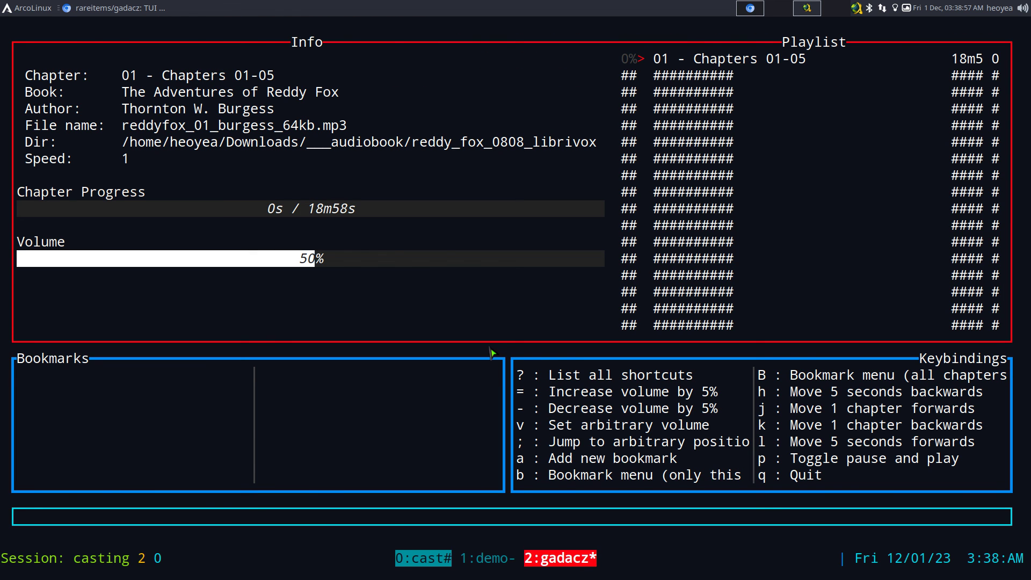
pyautogui.press('q')
# - Rerun the picker and open lisbeth_longfrock_1003 in gadacz, then quit
pyautogui.press('Up')
pyautogui.press('Return')
pyautogui.press('Up')
pyautogui.press('Return')
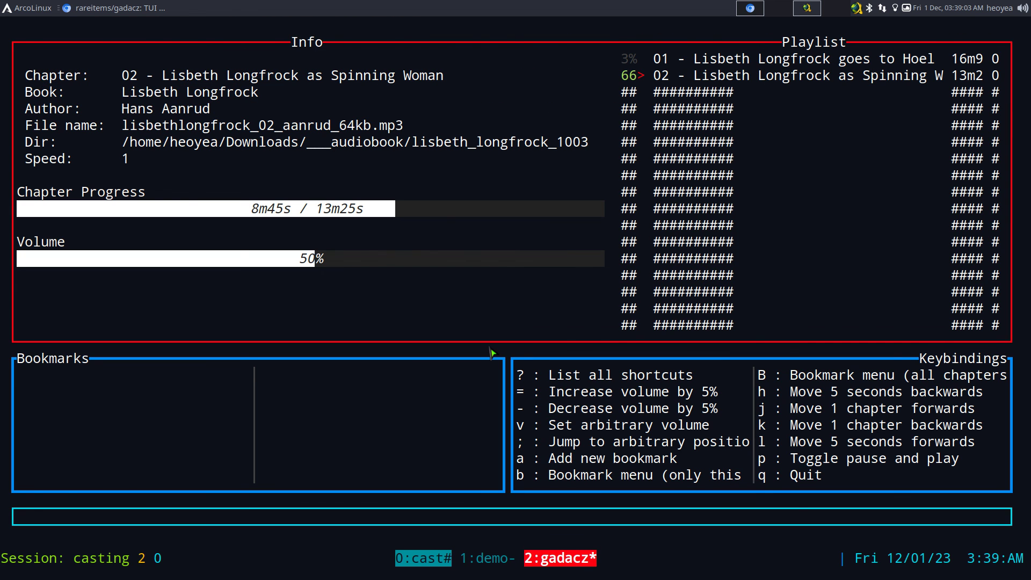
pyautogui.press('q')
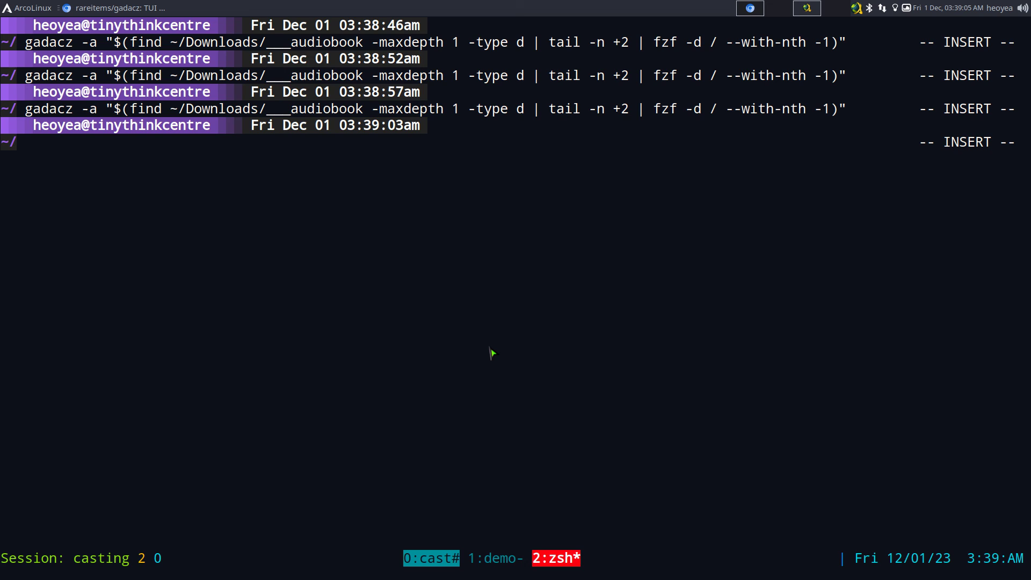